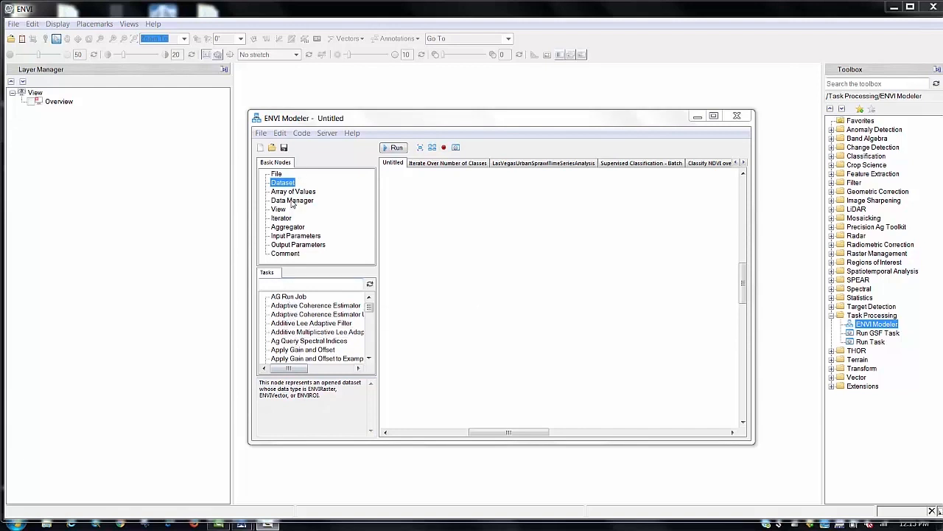
- Add a raster Dataset node for qb_boulder_msi and place it on the left side of the model canvas
left_click(285, 185)
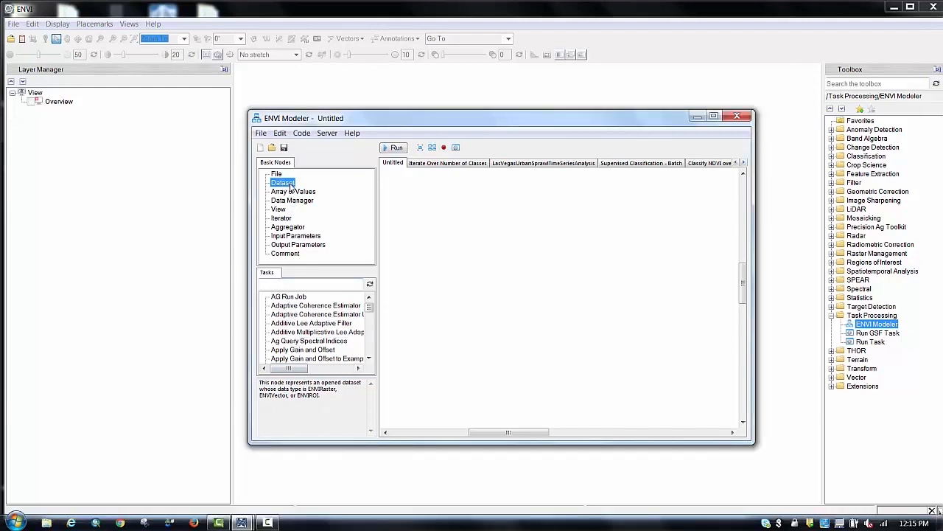
double_click(291, 187)
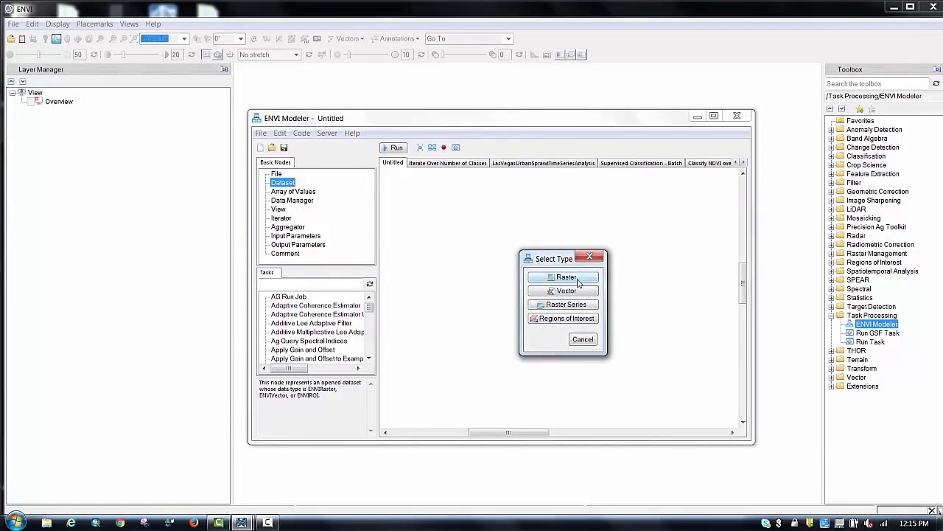
left_click(578, 277)
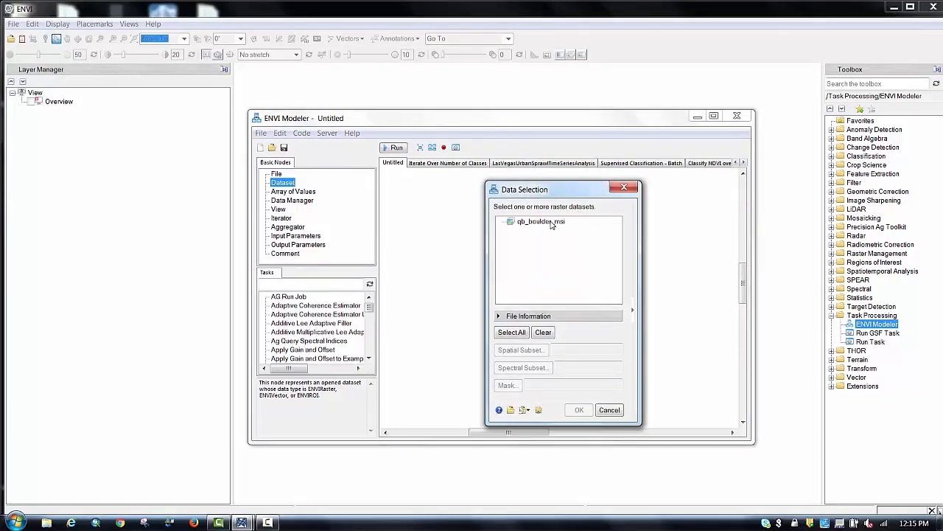
left_click(553, 225)
left_click(580, 408)
left_click_drag(562, 309, 472, 263)
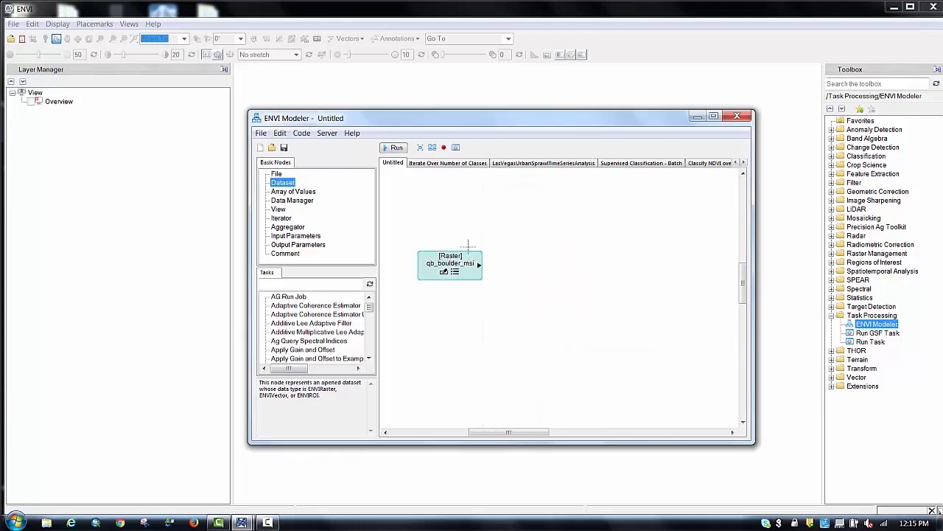
- Add the Adaptive Coherence Estimator and Apply Gain and Offset task nodes, one above the other beside the raster node
double_click(305, 305)
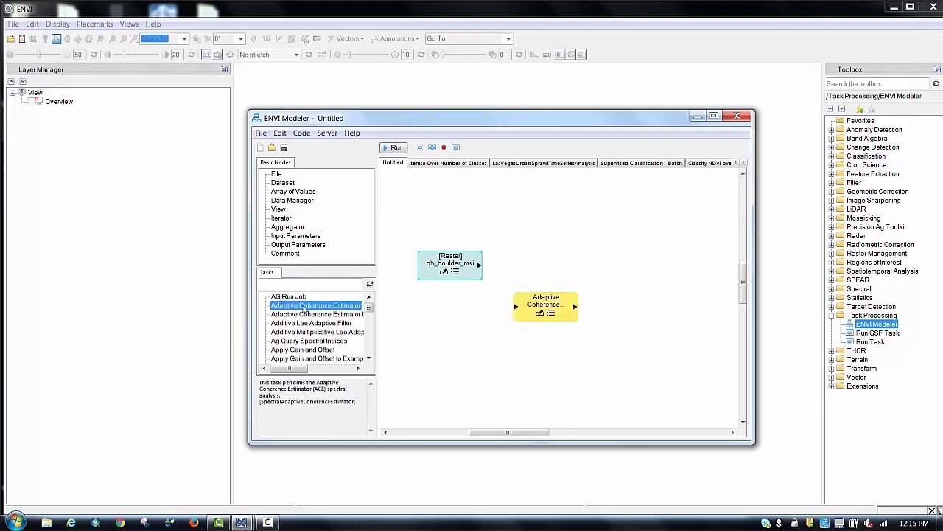
left_click_drag(558, 302, 582, 255)
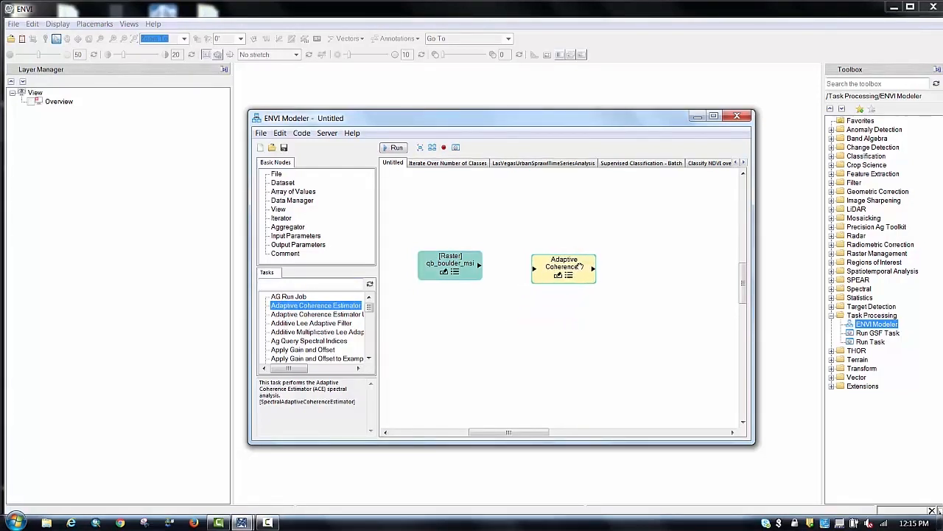
double_click(330, 351)
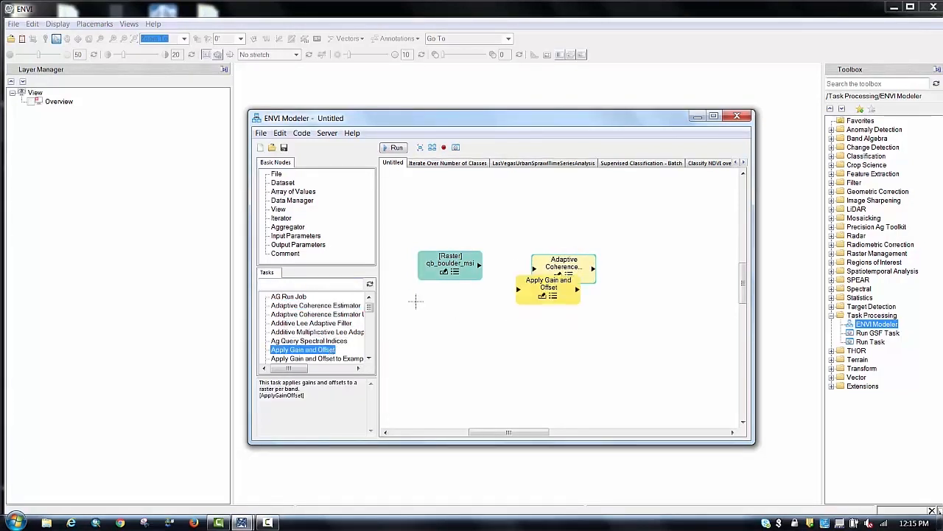
left_click_drag(560, 293, 574, 345)
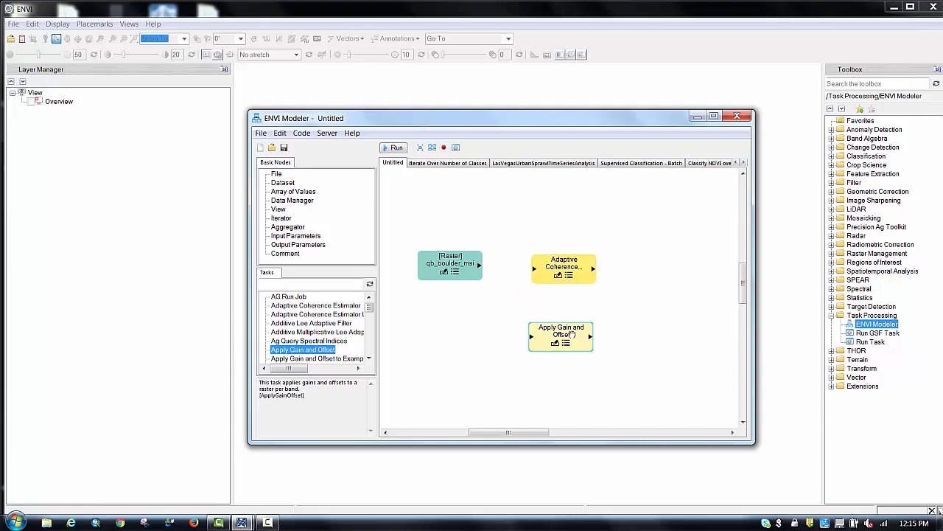
- Add a View node and place it on the far side of the two task nodes
double_click(286, 213)
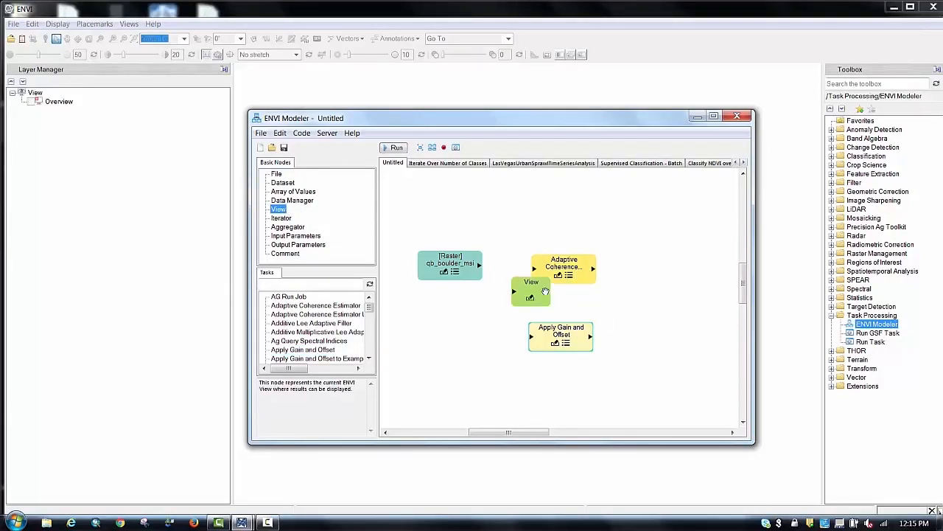
left_click_drag(546, 290, 689, 283)
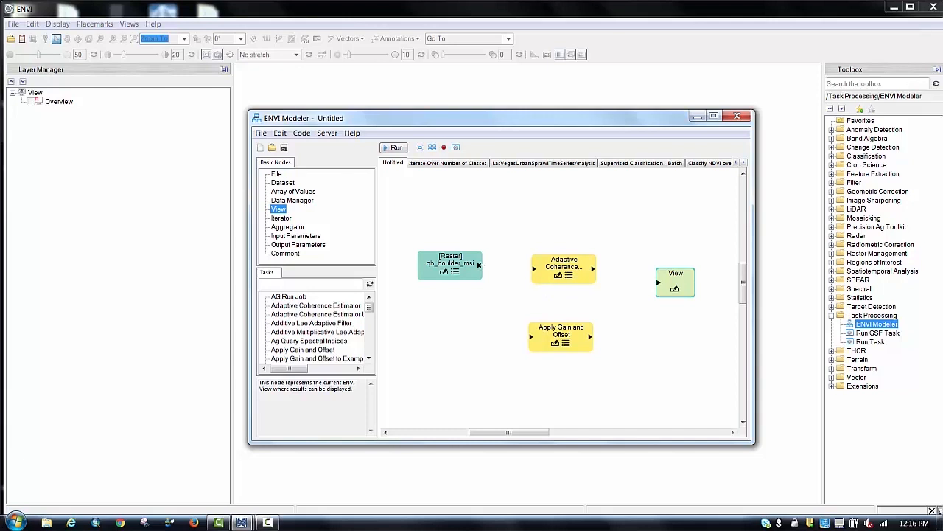
- Connect the qb_boulder_msi raster output to the Adaptive Coherence and Apply Gain and Offset nodes
left_click_drag(481, 264, 529, 338)
left_click_drag(590, 346, 656, 427)
left_click_drag(750, 318, 700, 280)
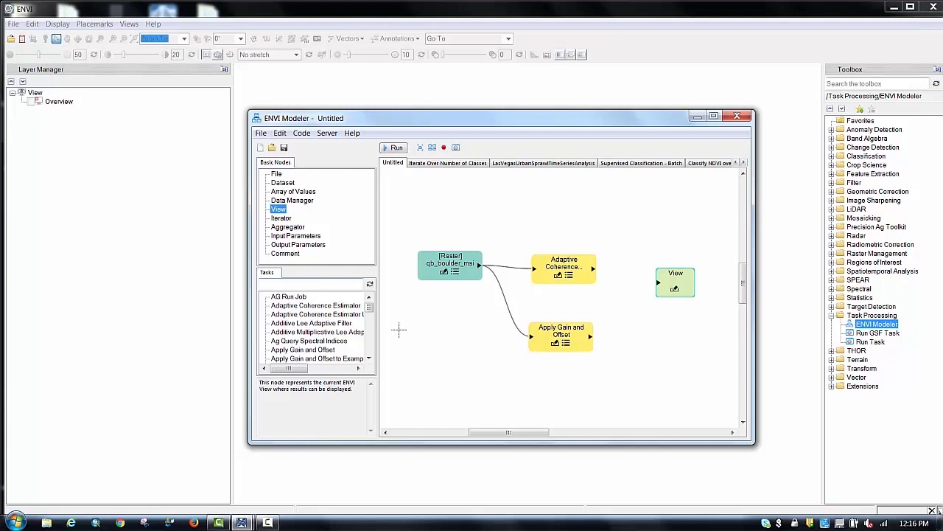
- Look through the available tasks and examine the parameters of the Apply Gain and Offset node
left_click_drag(371, 359, 371, 359)
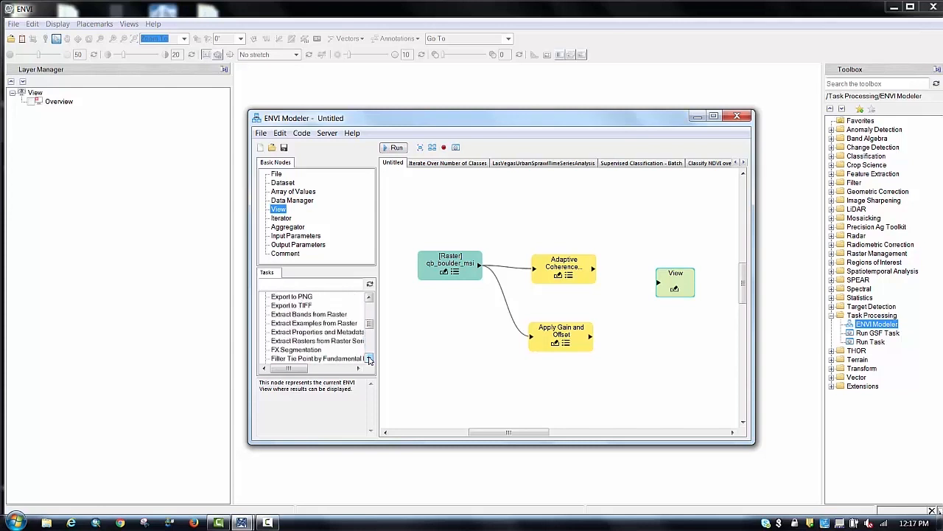
left_click(566, 345)
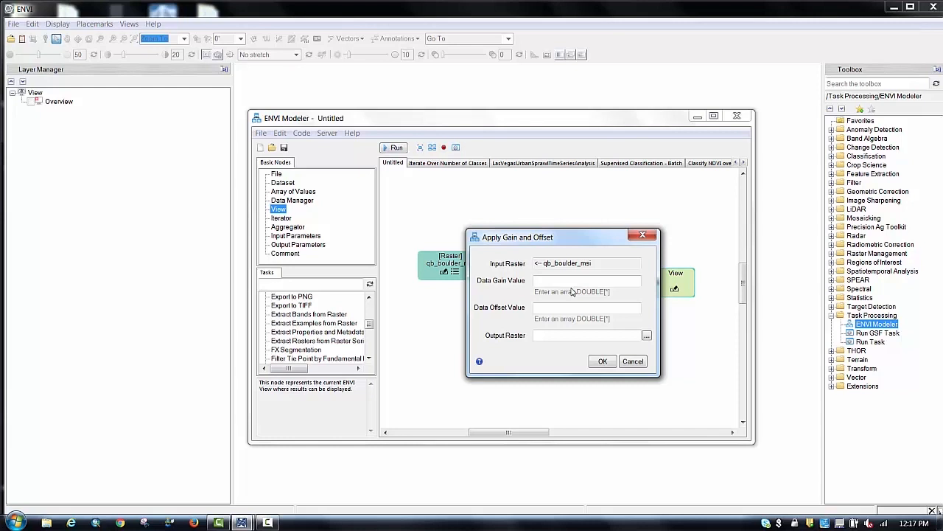
left_click(642, 234)
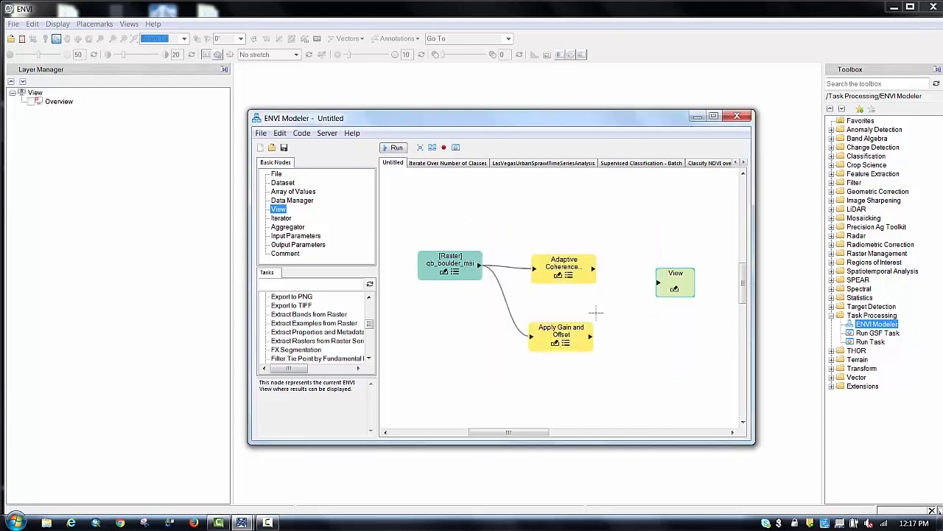
- Delete the Apply Gain and Offset and Adaptive Coherence nodes from the model
left_click(577, 343)
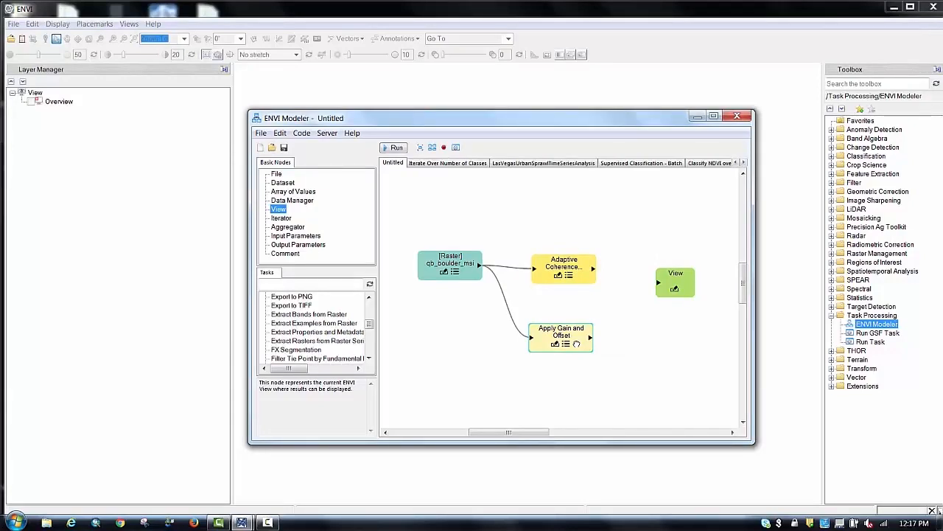
key("Delete")
left_click(582, 268)
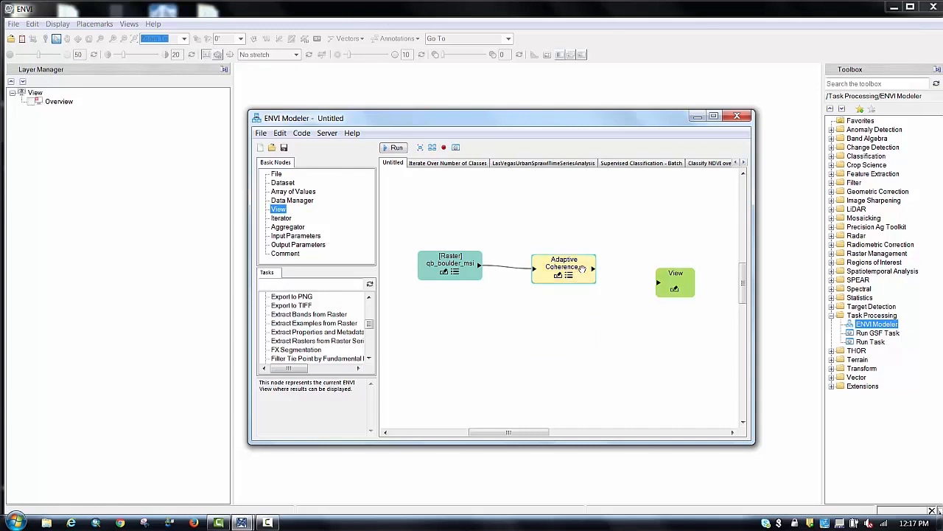
key("Delete")
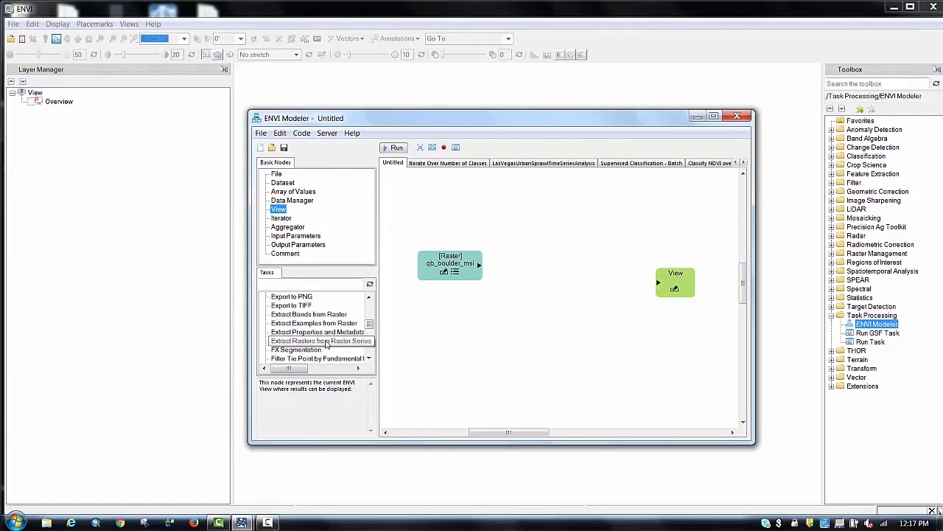
- Add an Export to TIFF task node between the raster and View nodes
left_click(298, 306)
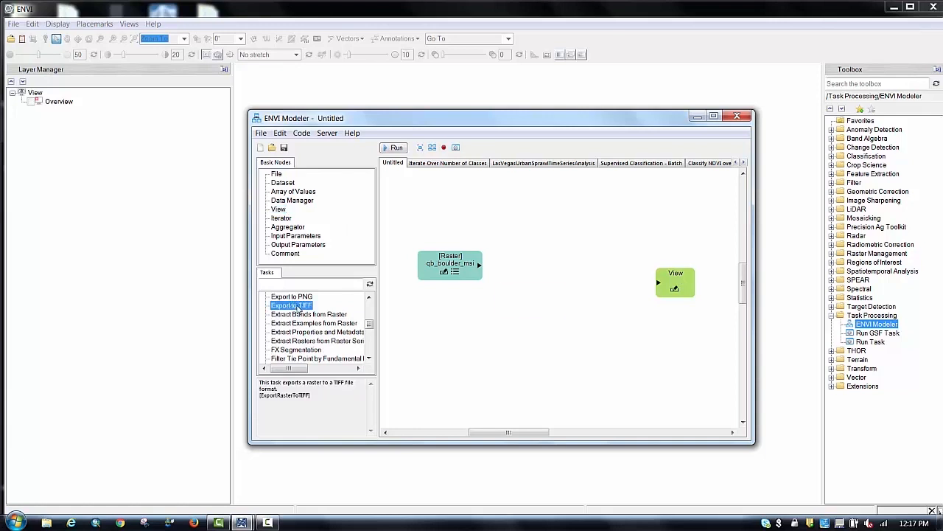
left_click_drag(298, 306, 579, 328)
- Examine the data types offered by the File and Dataset nodes, and the parameters of the Export to TIFF node
left_click(278, 173)
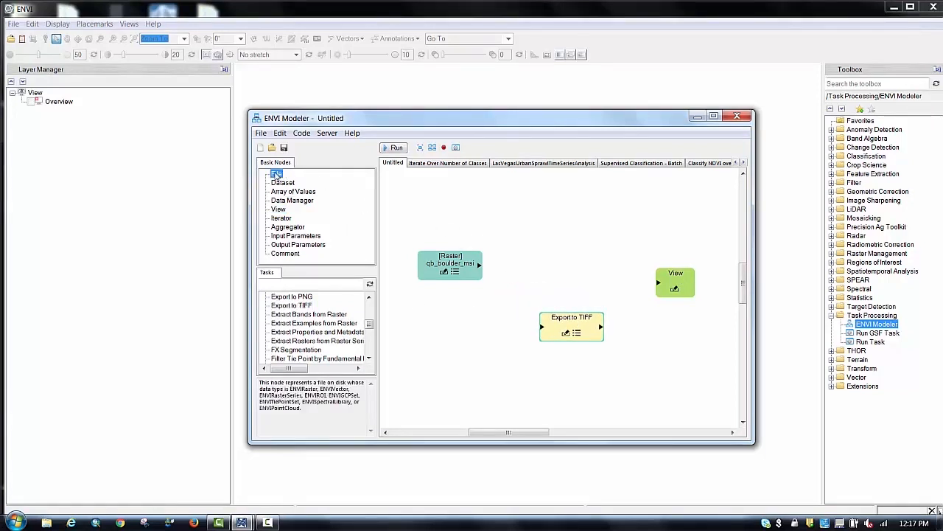
double_click(278, 174)
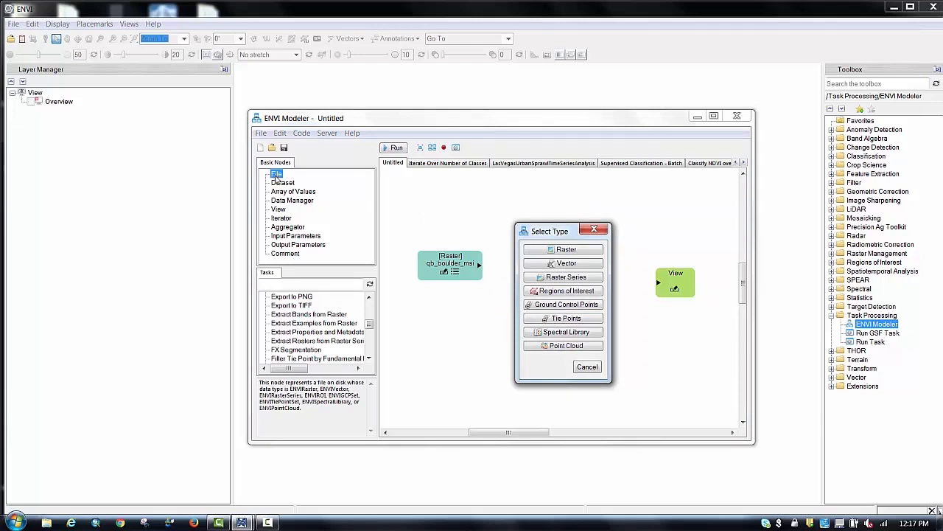
left_click(602, 230)
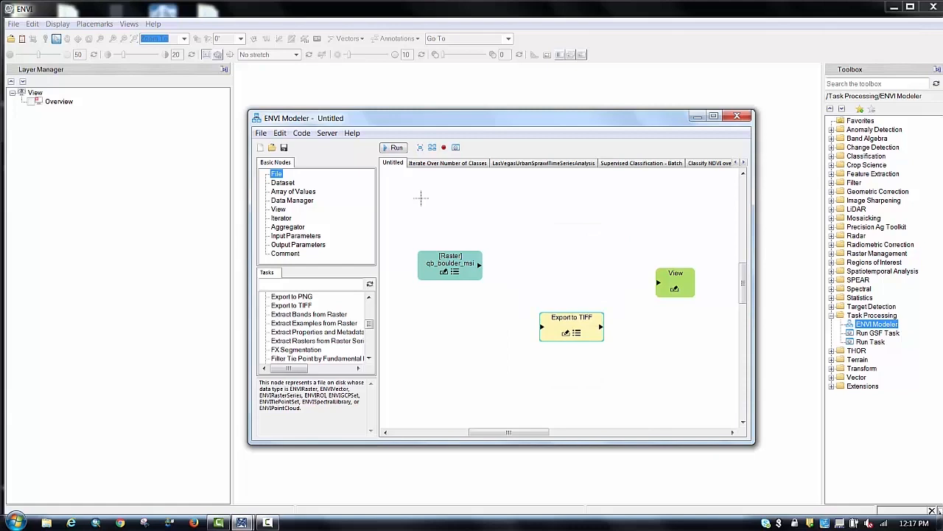
double_click(284, 183)
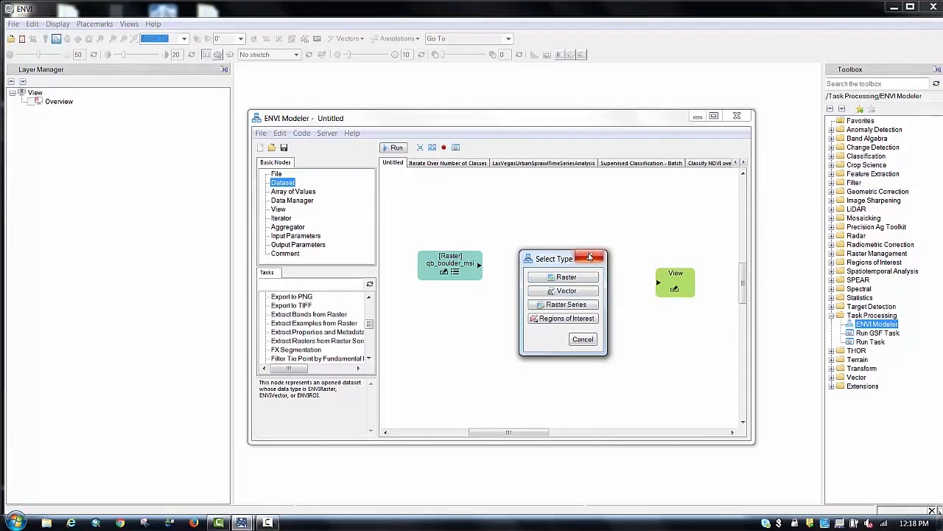
left_click(590, 258)
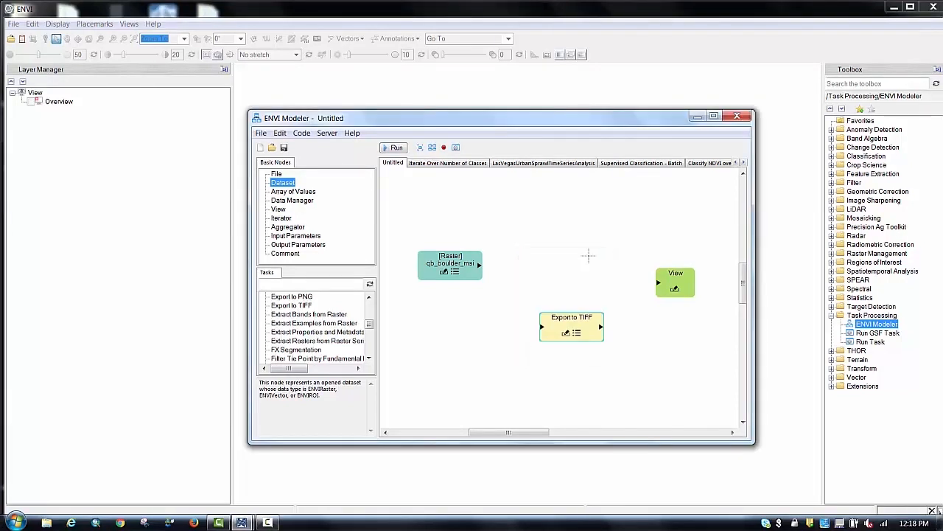
double_click(575, 336)
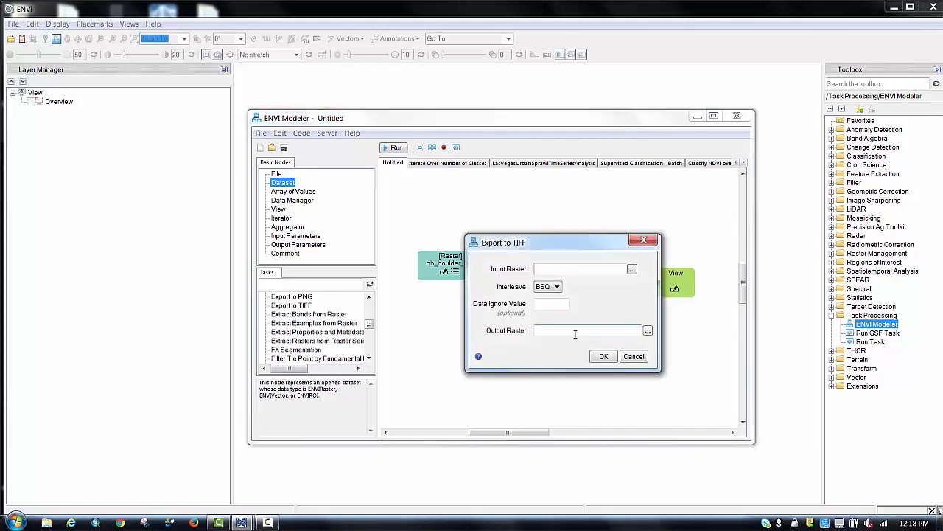
left_click(639, 240)
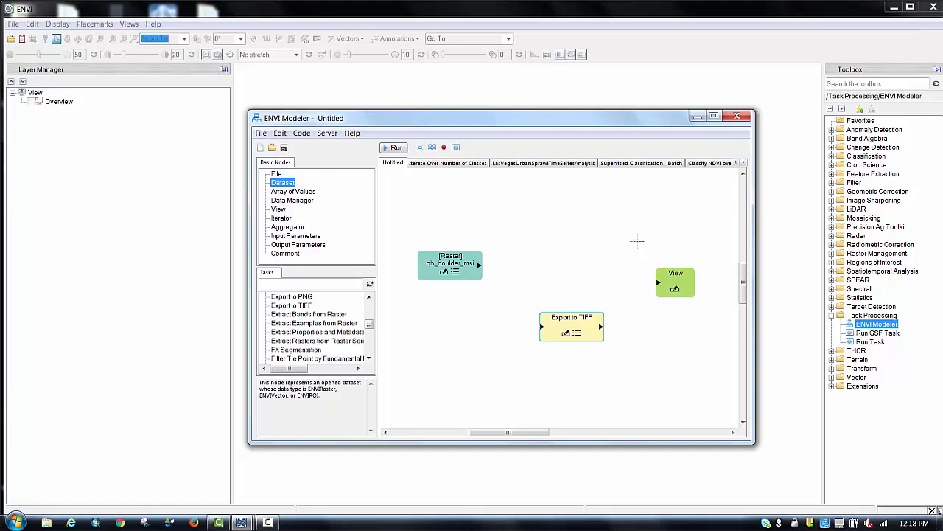
- Show the Iterate Over Number of Classes model in a maximized window and examine the contents of its Array of Values node
left_click(455, 166)
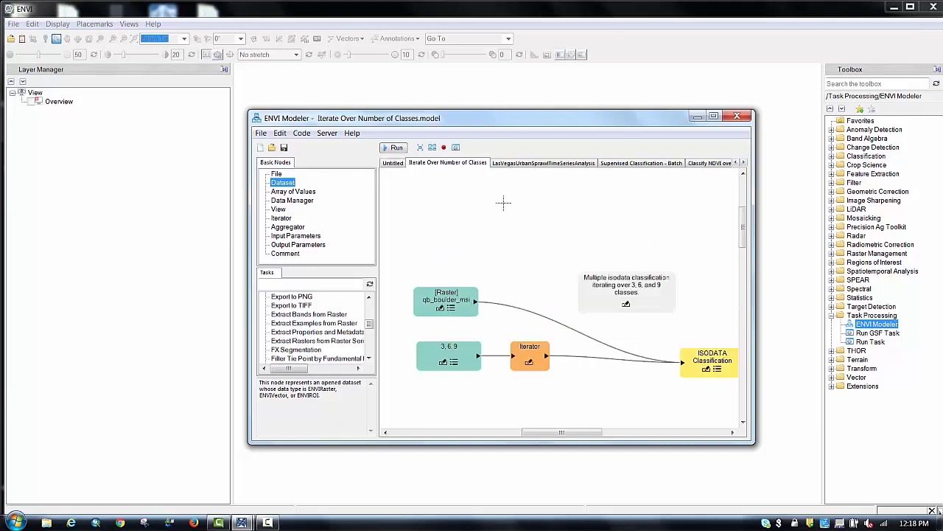
left_click(713, 116)
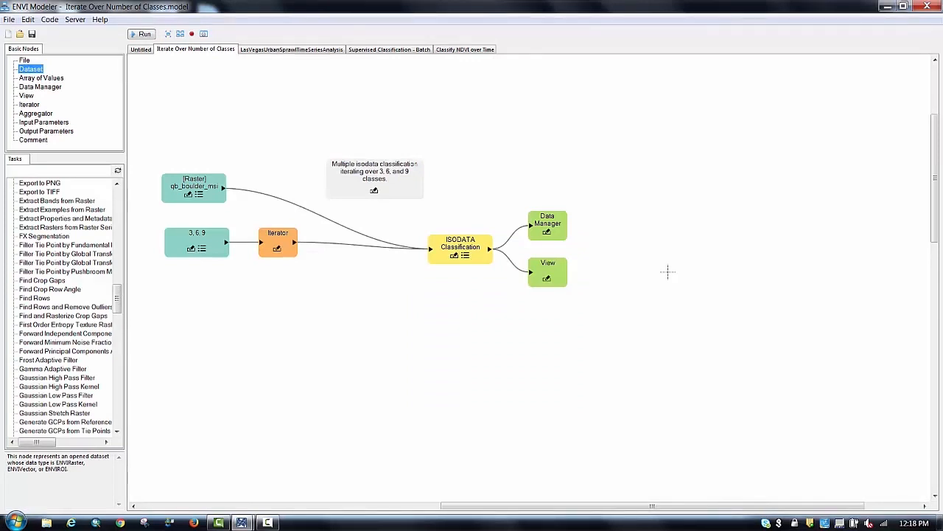
left_click(50, 79)
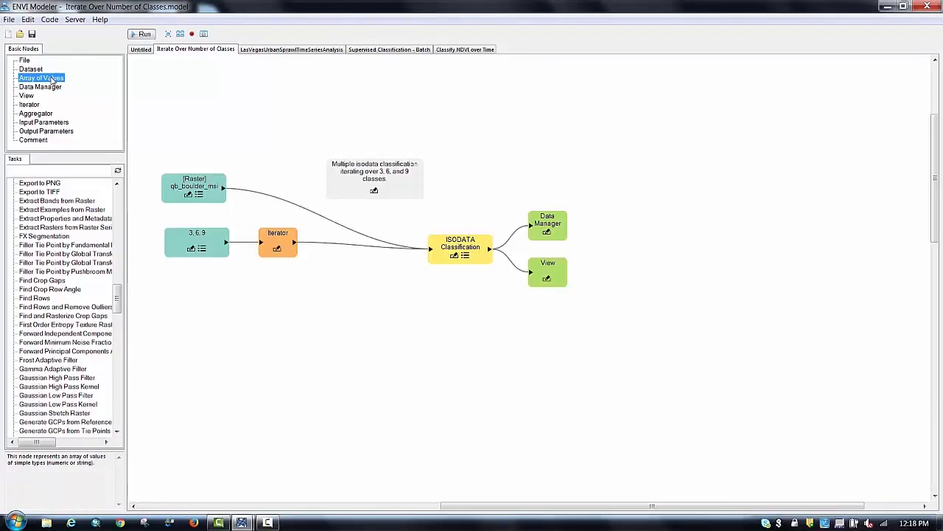
left_click(202, 251)
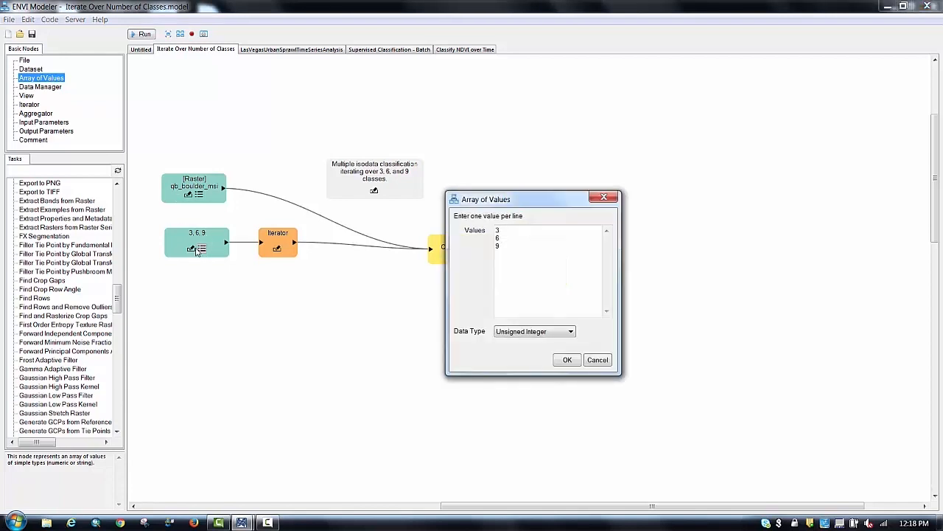
left_click(604, 199)
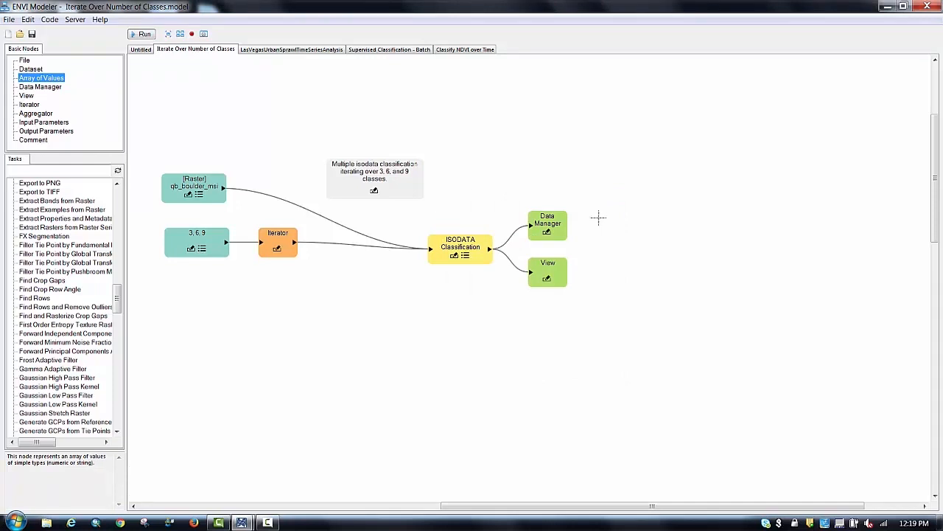
- Return to the Untitled model and delete its Export to TIFF and qb_boulder_msi raster nodes
left_click(141, 49)
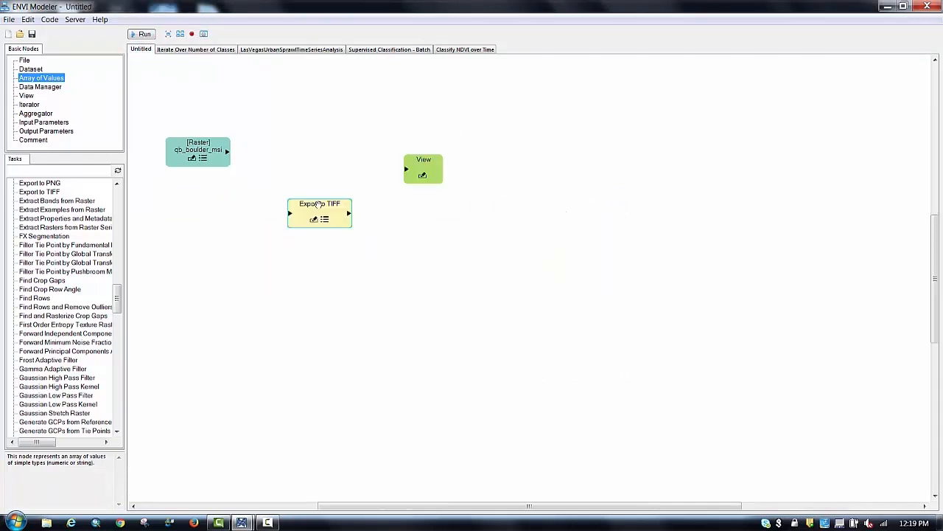
key("Delete")
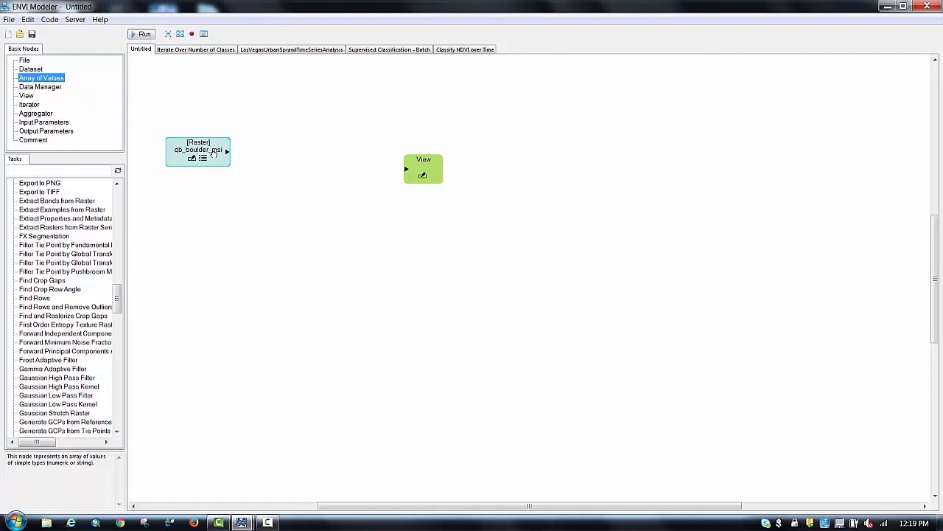
key("Delete")
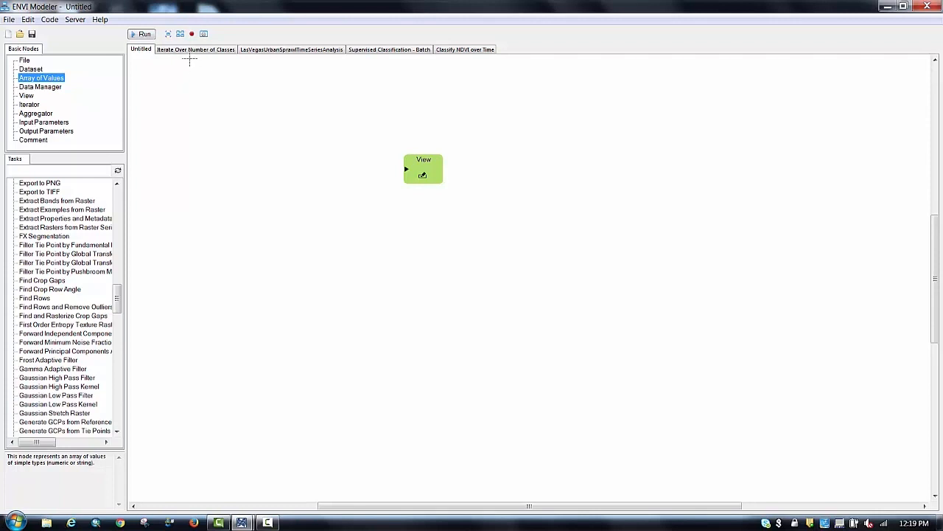
- Add a Raster dataset node for qb_boulder_msi and place it to the left of the View node
double_click(34, 69)
left_click(545, 259)
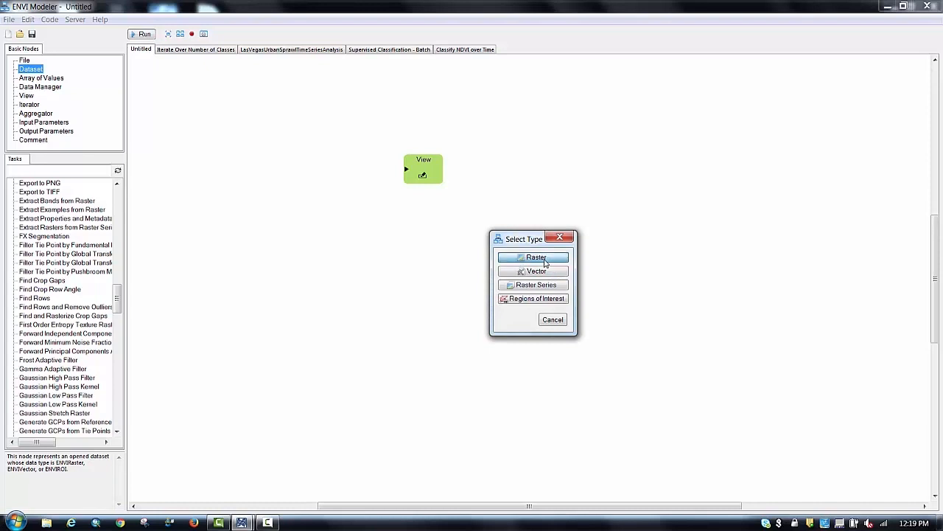
left_click(516, 201)
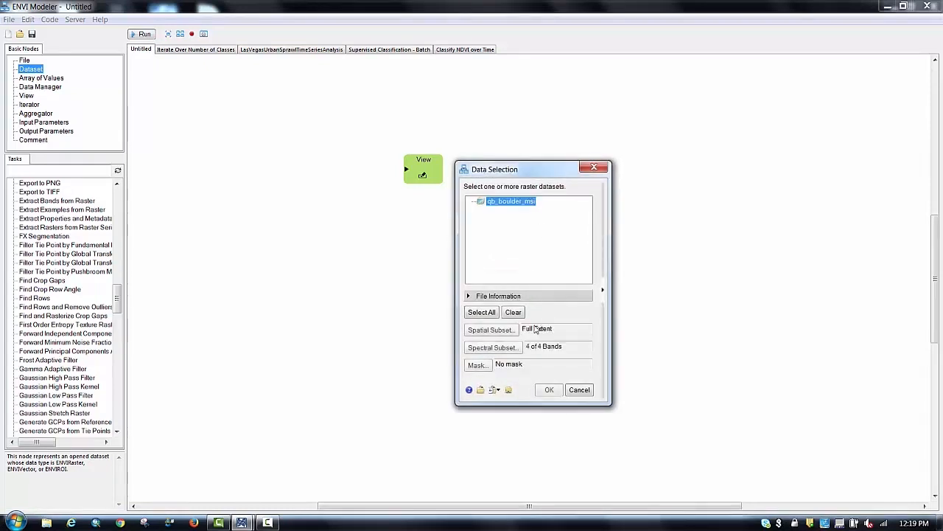
left_click(548, 389)
left_click_drag(511, 282, 218, 148)
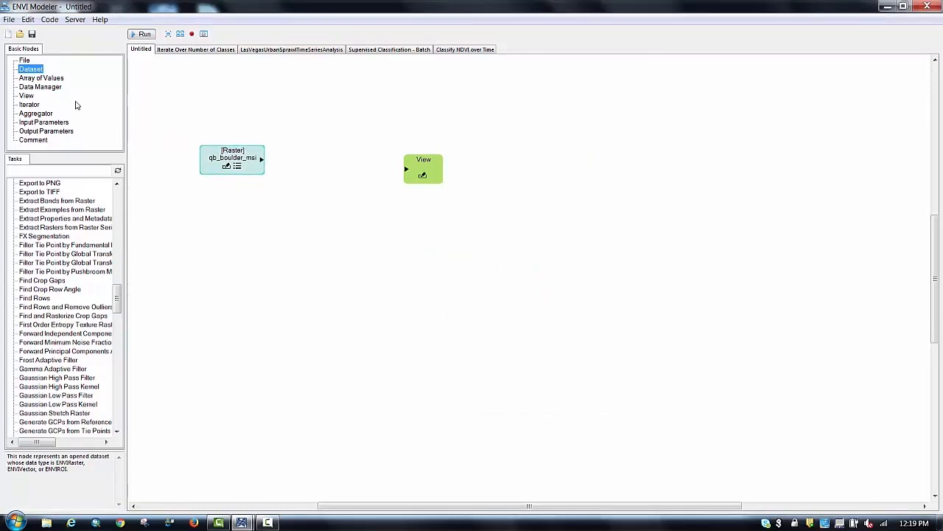
- Add a Vector dataset node for qb_boulder_msi_vectors.shp and place it directly below the raster node
double_click(38, 71)
left_click(543, 272)
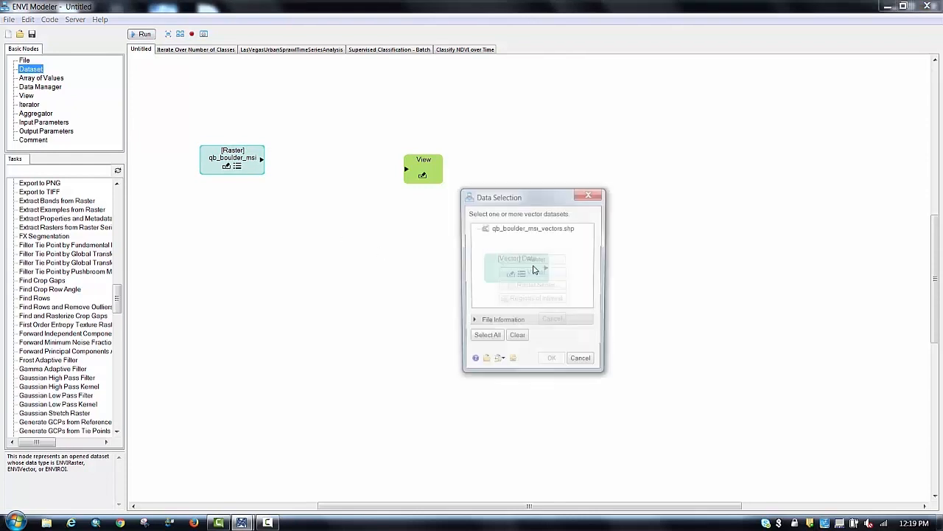
left_click(532, 230)
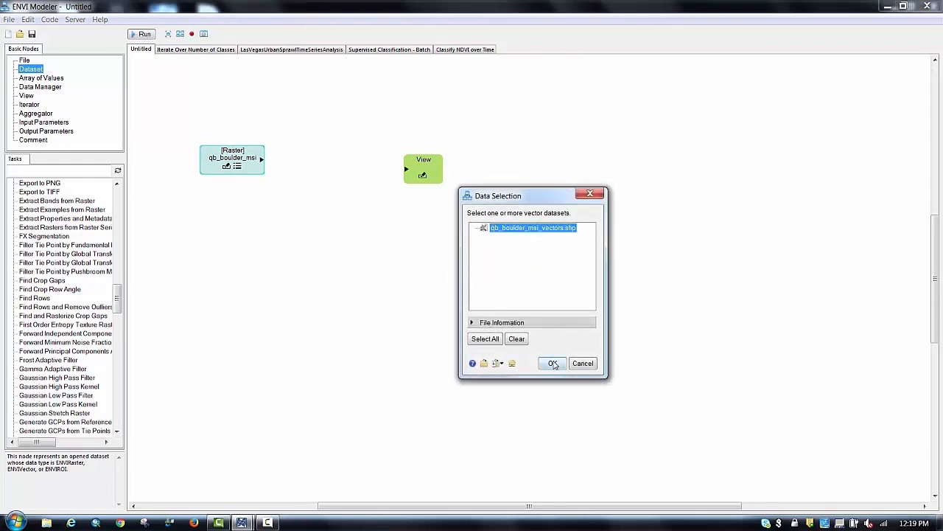
left_click(553, 364)
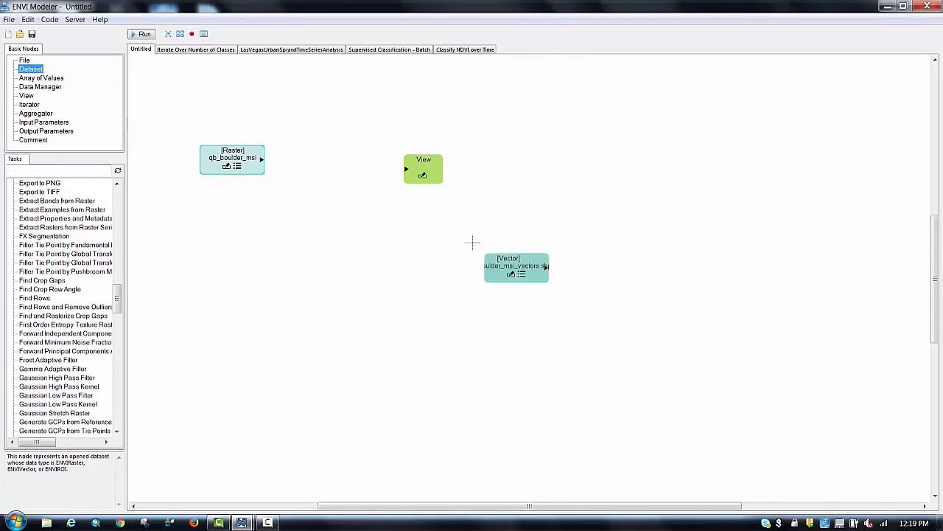
left_click_drag(529, 263, 246, 211)
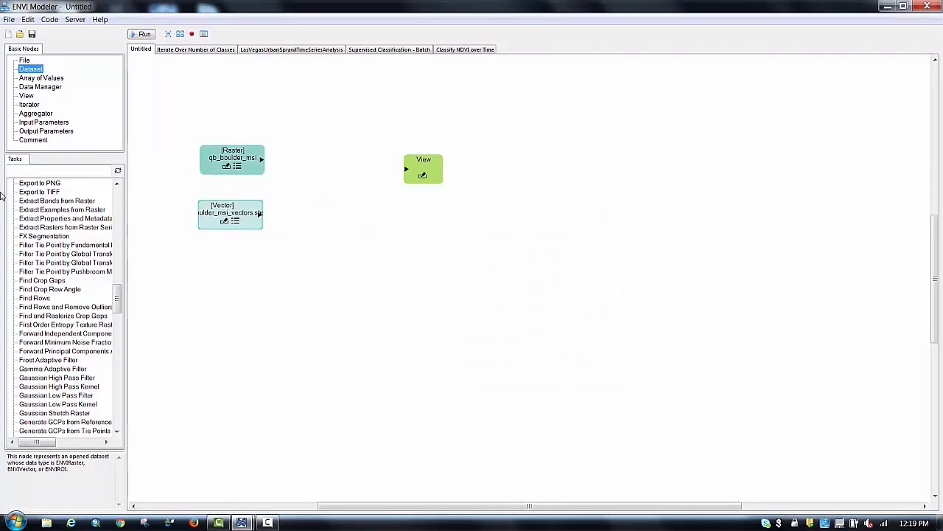
- Add a Create Subrects from Vector task between the dataset nodes and the View node, moving View farther right to make room
left_click(42, 172)
type("Create")
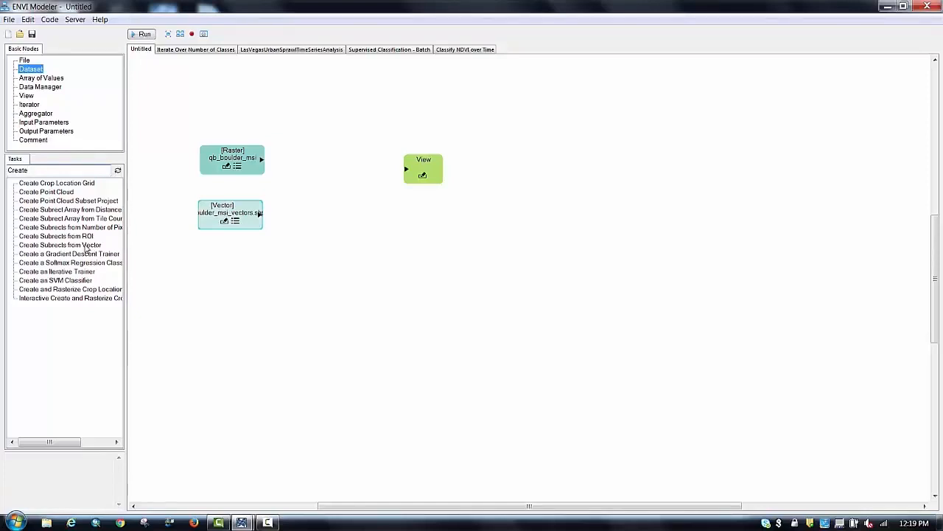
double_click(88, 245)
left_click_drag(417, 165, 555, 178)
left_click_drag(520, 271, 404, 184)
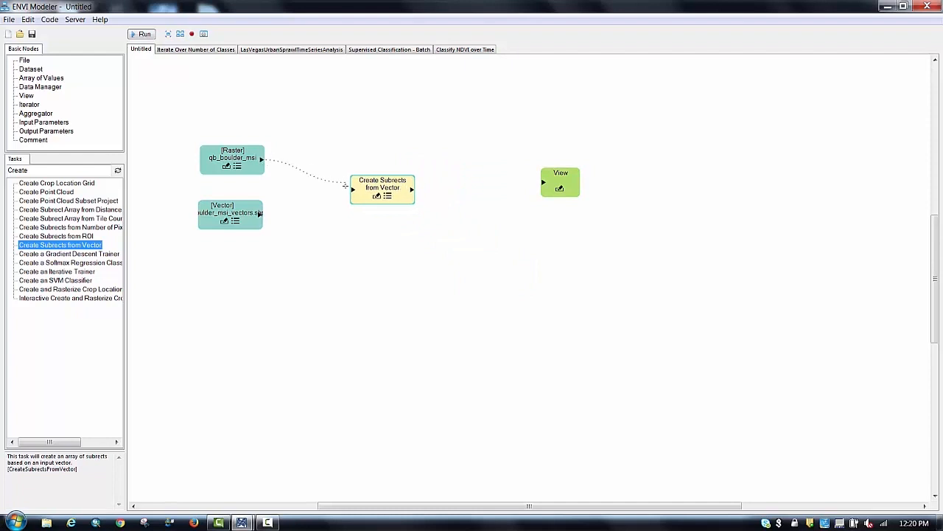
- Connect the raster and vector nodes to the Create Subrects from Vector task and check its input parameters
left_click_drag(345, 185, 352, 189)
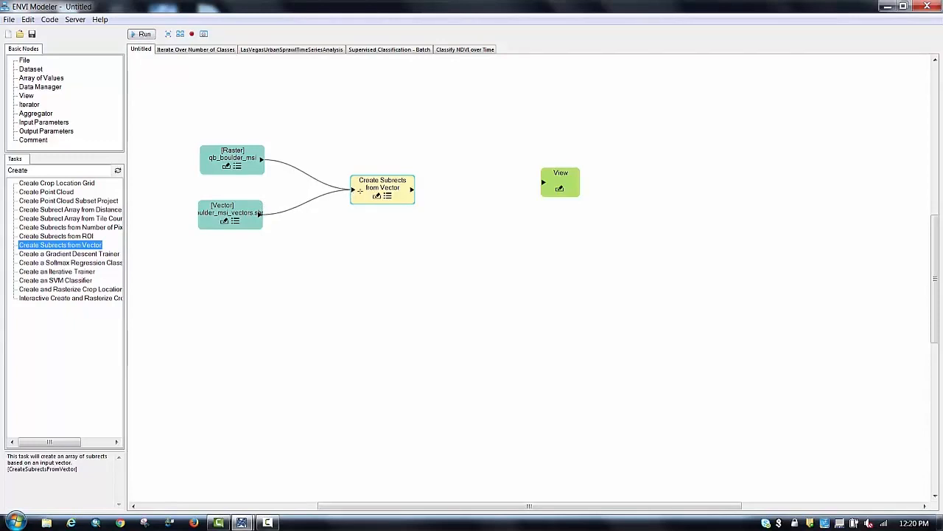
left_click(388, 197)
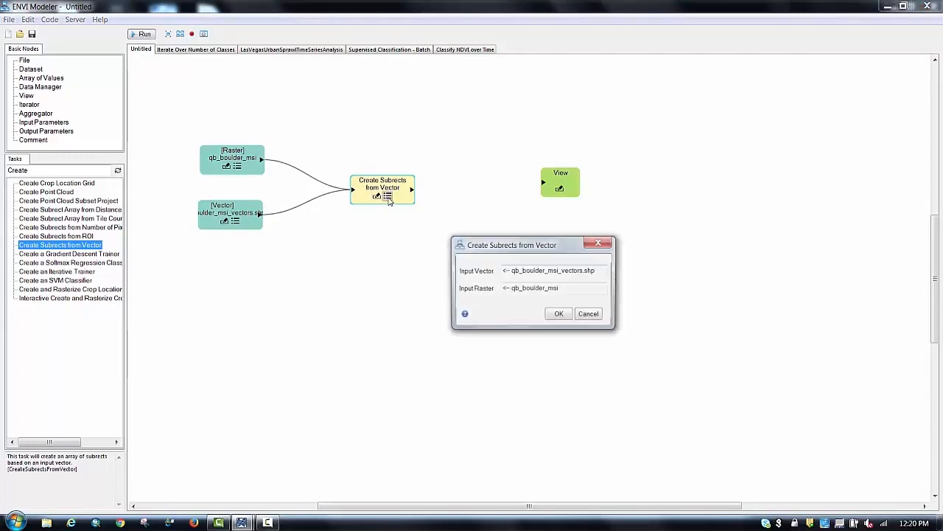
left_click(600, 242)
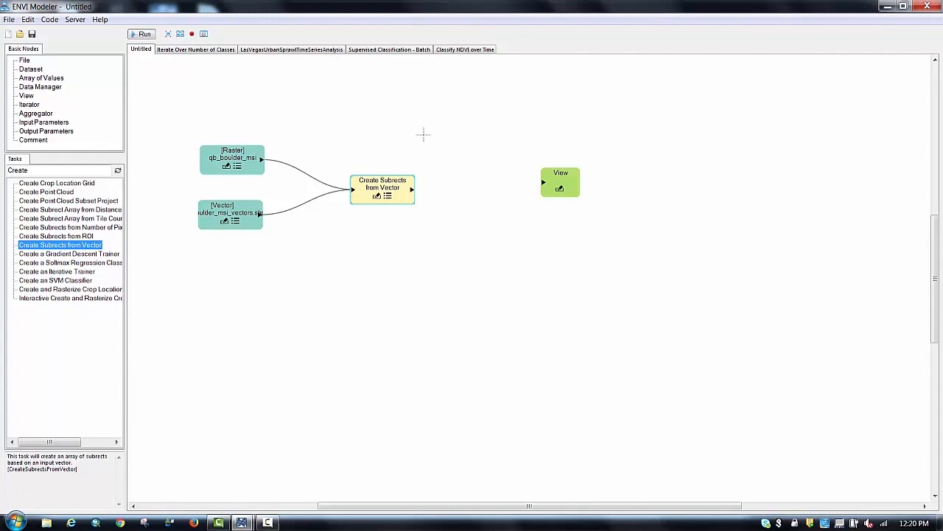
- Open the Las Vegas Urban Sprawl task node of the LasVegasUrbanSprawlTimeSeriesAnalysis model as its own model and generate its metatask code
left_click(291, 50)
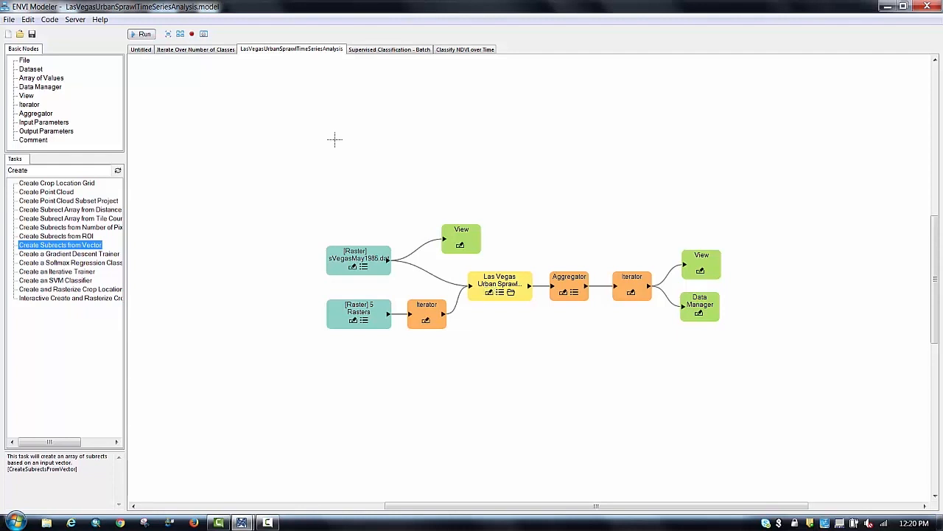
left_click(511, 293)
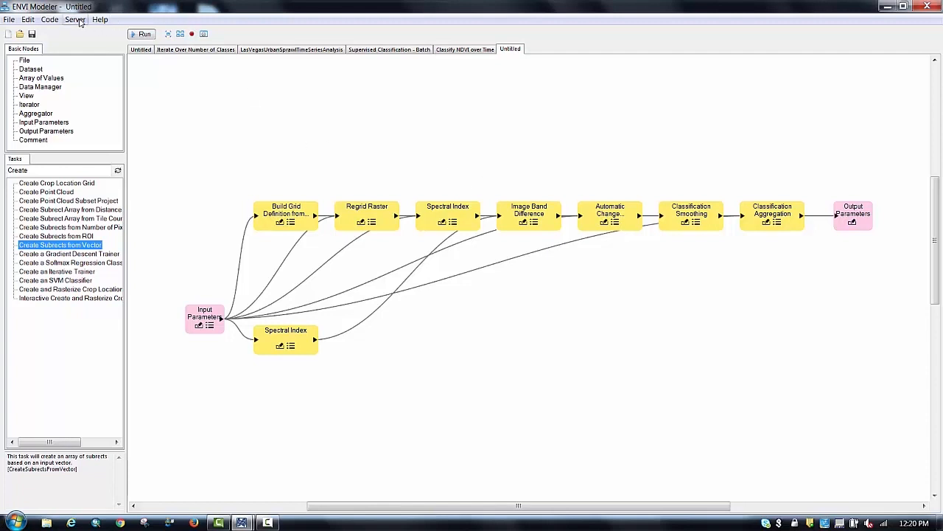
left_click(51, 22)
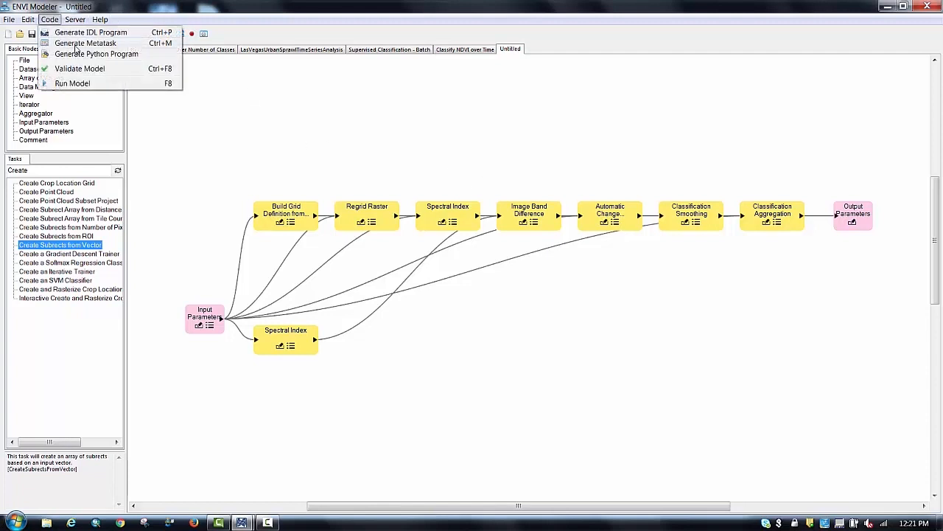
left_click(81, 43)
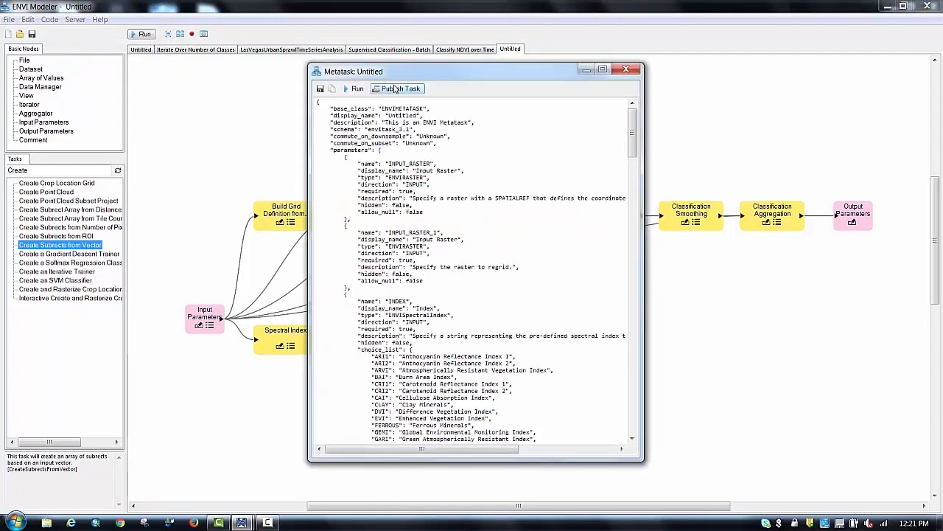
left_click(625, 72)
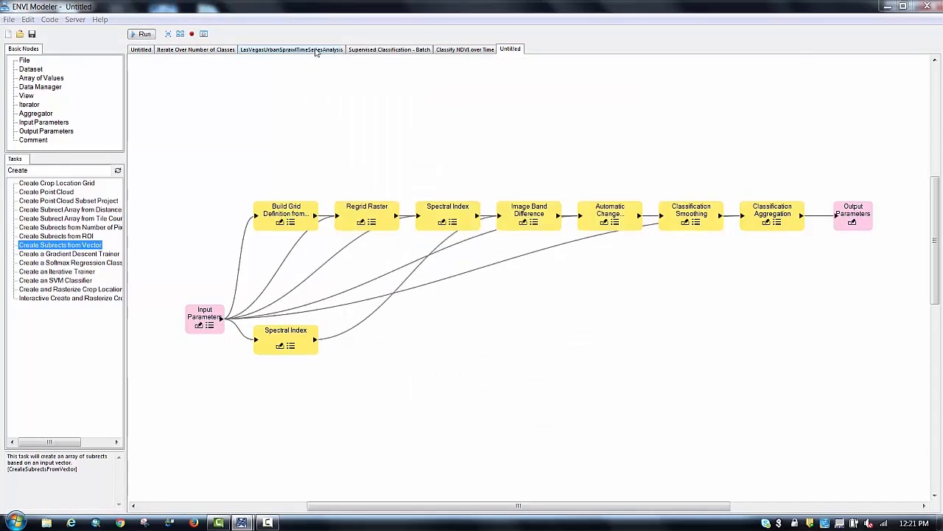
- Return to the LasVegasUrbanSprawlTimeSeriesAnalysis model and search the tasks for "Las veg"
left_click(317, 50)
double_click(13, 170)
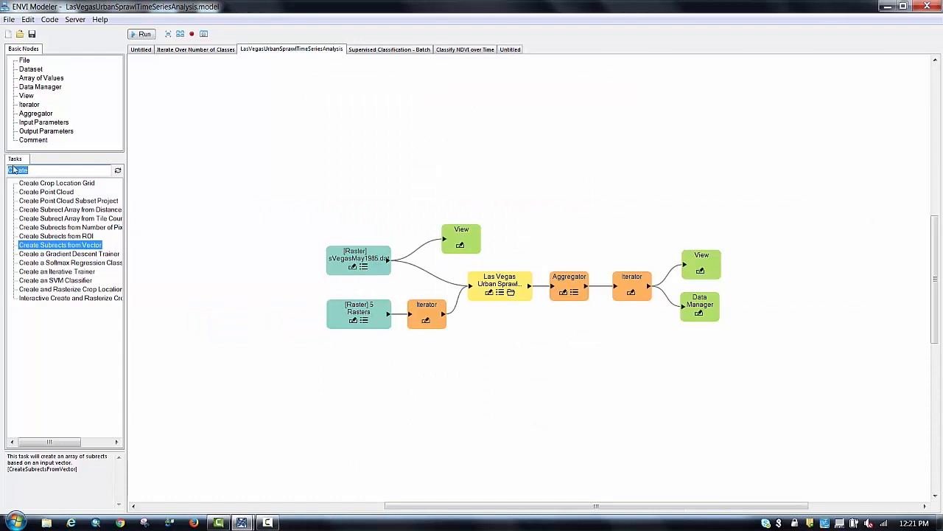
type("Las veg")
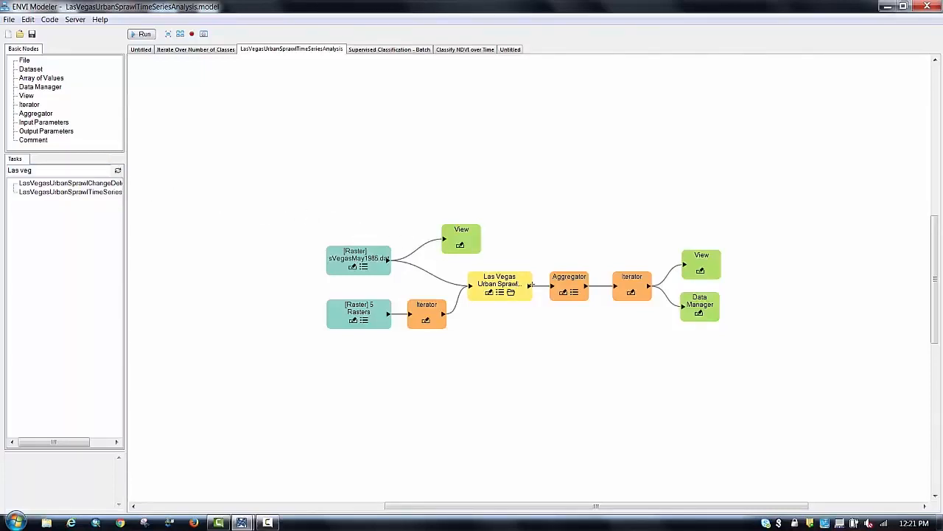
- Examine the workflows of the Supervised Classification - Batch and Classify NDVI over Time models
left_click(376, 50)
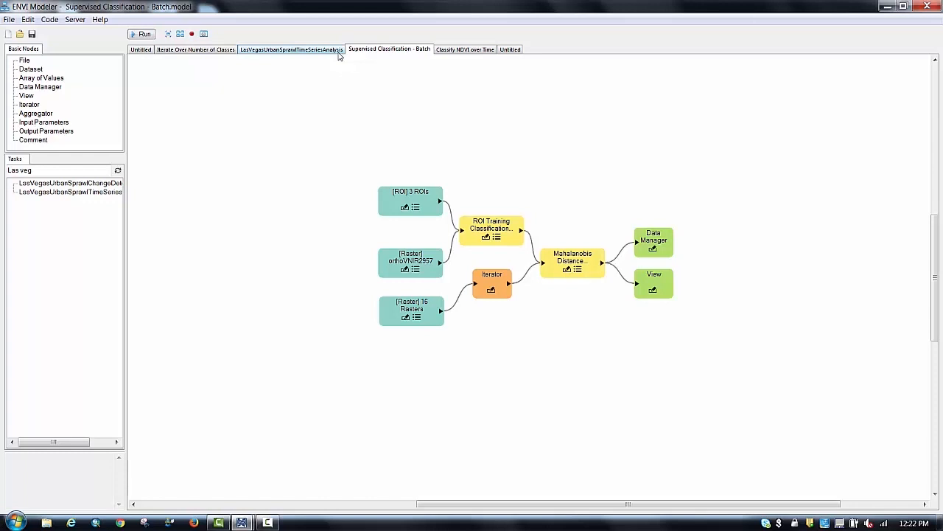
left_click(477, 50)
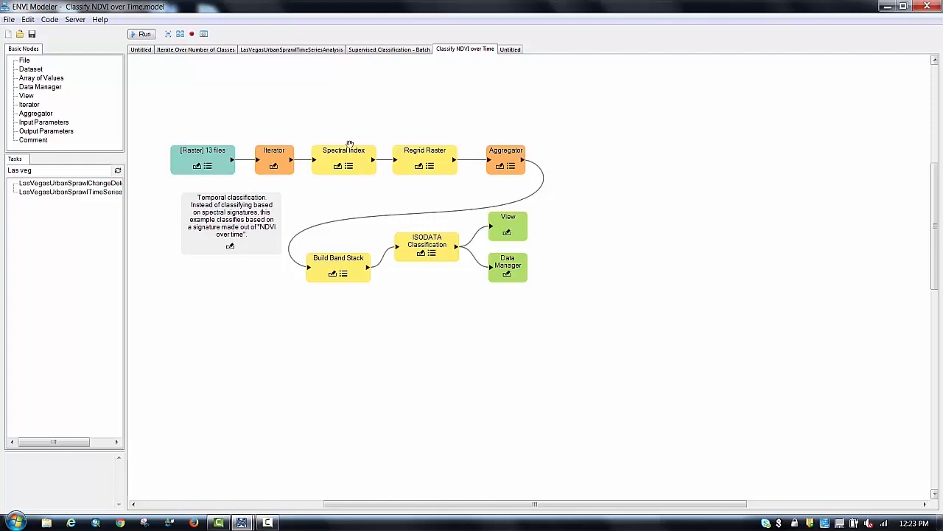
- In the first Untitled model, connect the Subrect Array and Names for each Subrect outputs of Create Subrects from Vector to the View node
left_click(141, 50)
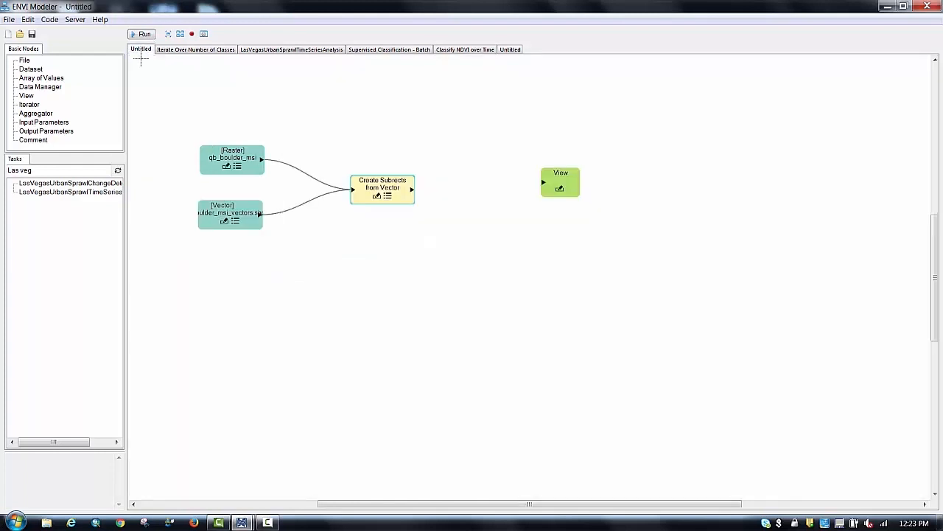
left_click_drag(412, 189, 544, 182)
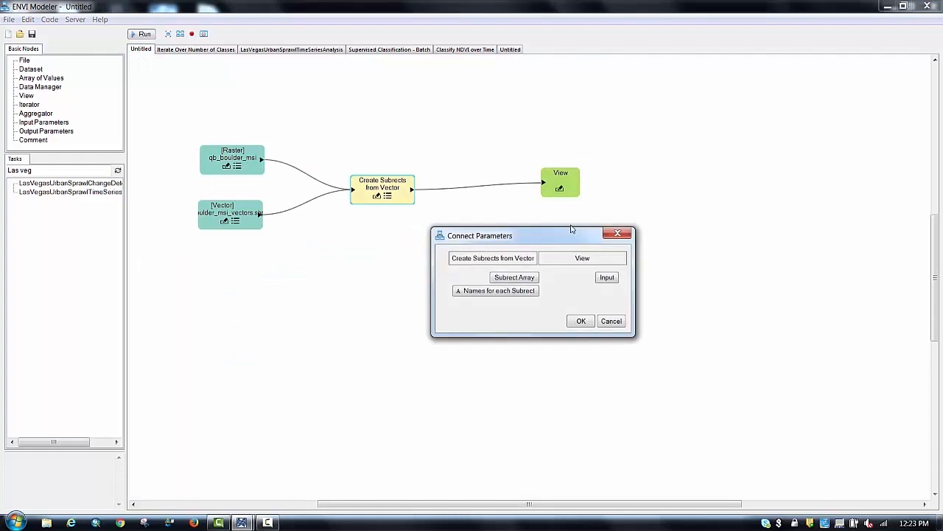
left_click(522, 280)
left_click(523, 291)
left_click(581, 321)
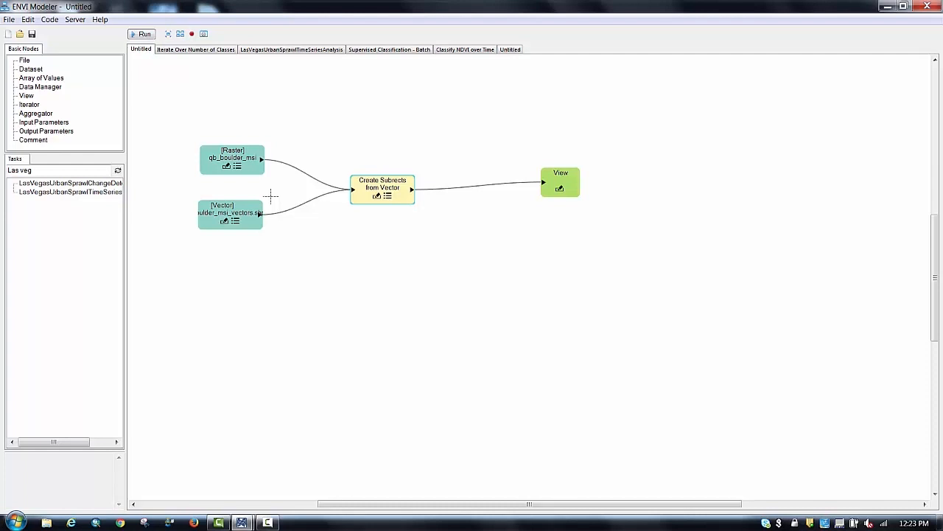
- Validate the Untitled model, review the validation report and dismiss it
left_click(49, 19)
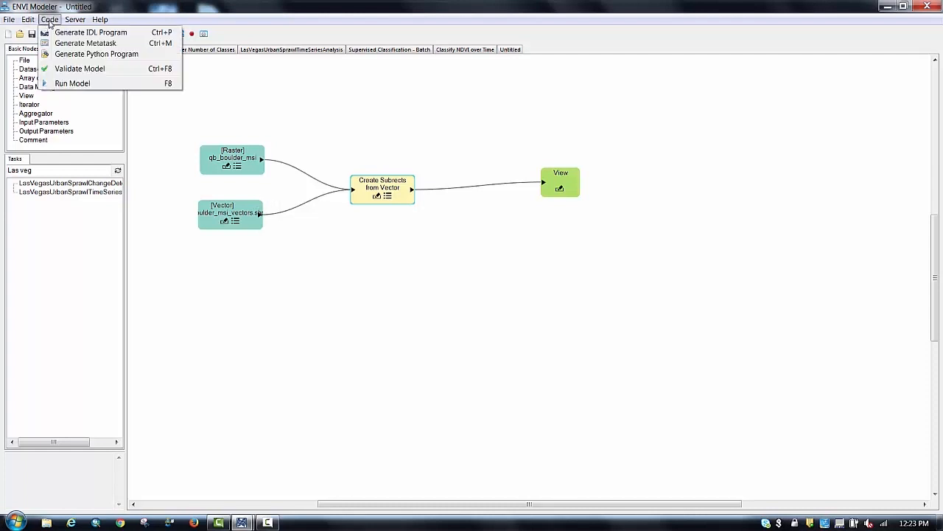
left_click(72, 68)
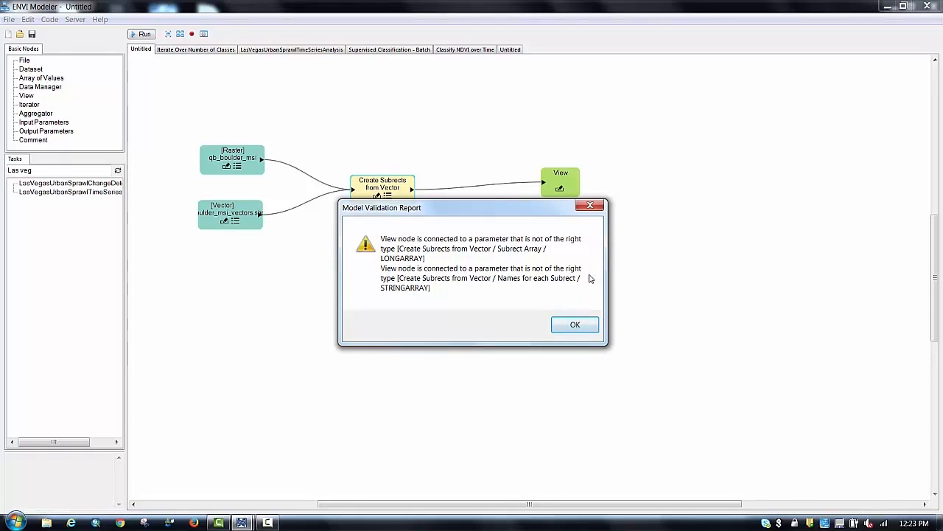
left_click(574, 325)
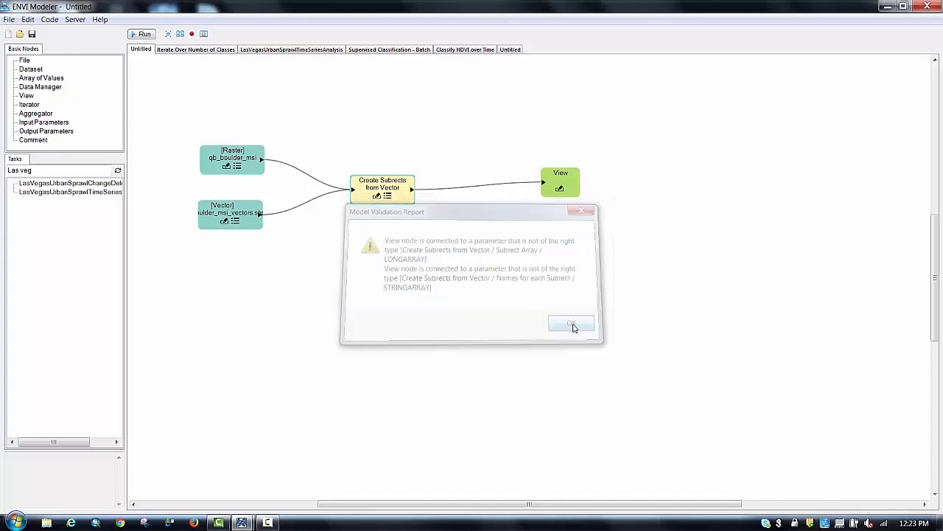
- Switch to the Iterate Over Number of Classes model and run it
left_click(207, 52)
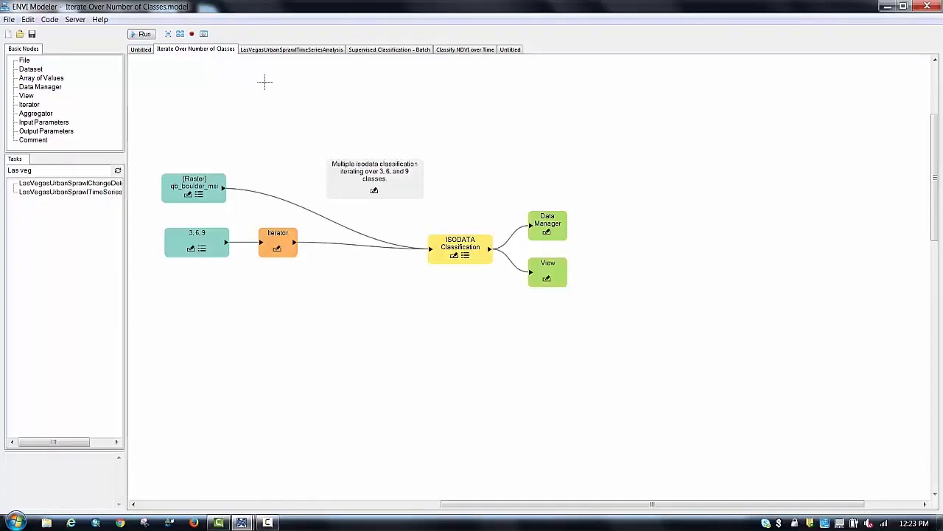
left_click(49, 20)
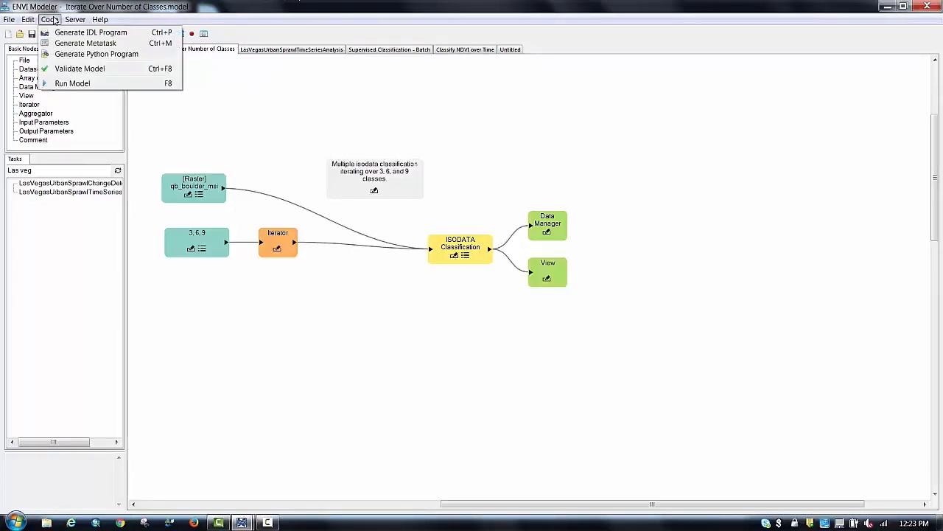
left_click(183, 66)
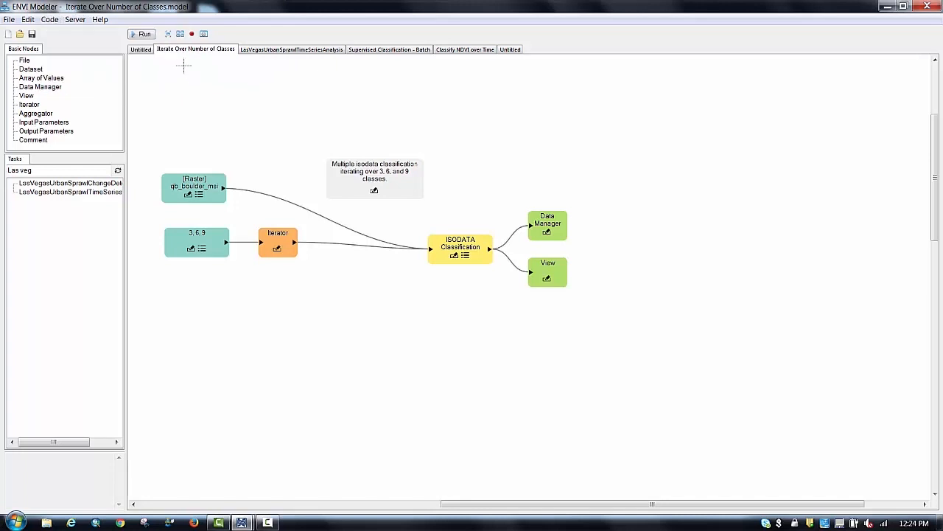
left_click(144, 35)
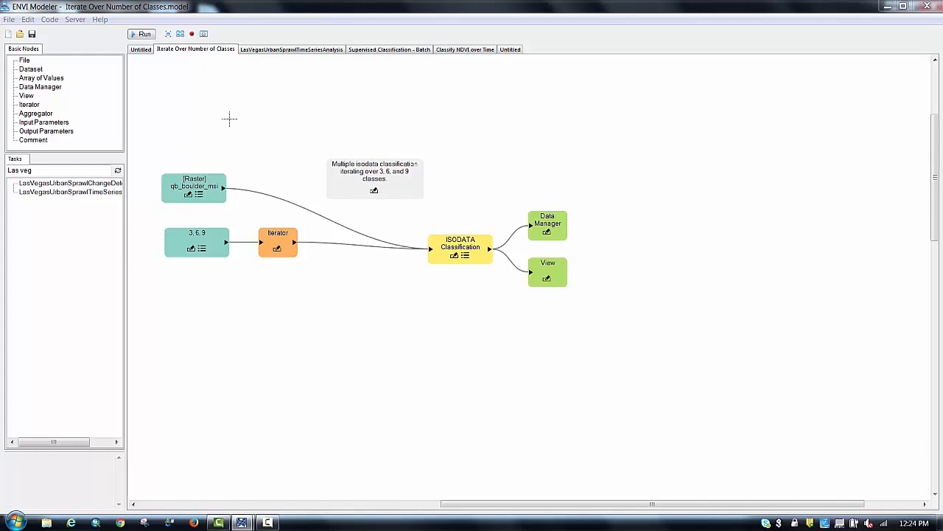
- Look at the Add GSF Server dialog and its server list, then close it without adding a server
left_click(80, 21)
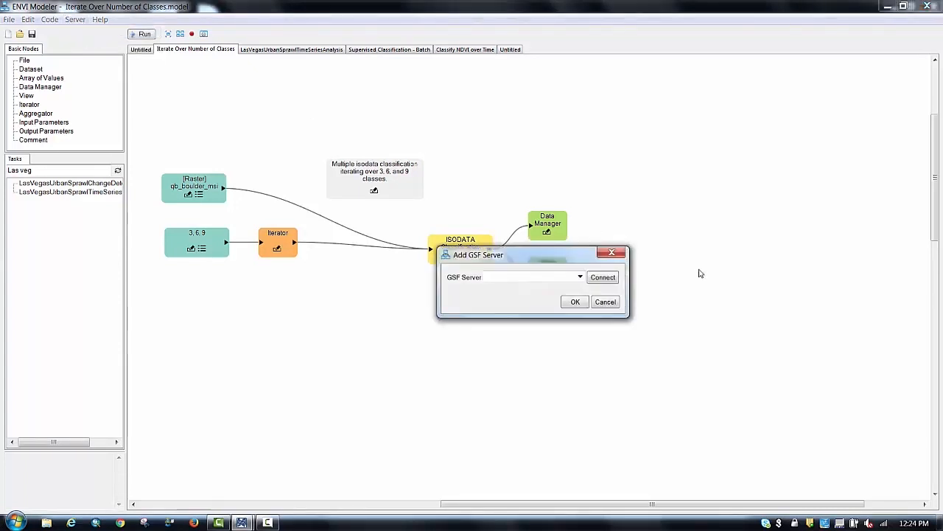
left_click(580, 276)
left_click(580, 276)
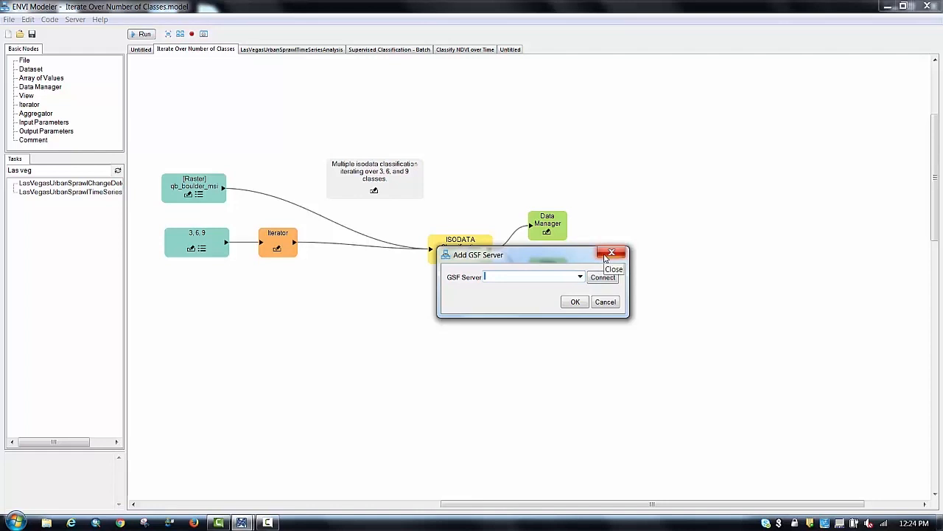
left_click(611, 253)
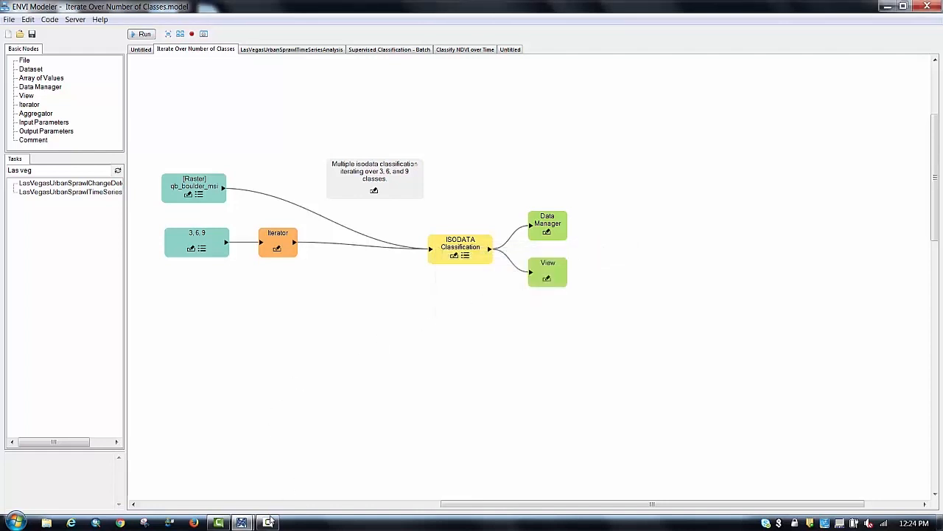
- Restore the maximized Modeler window to a smaller size to reveal the ISODATA classification layers in ENVI
left_click(904, 6)
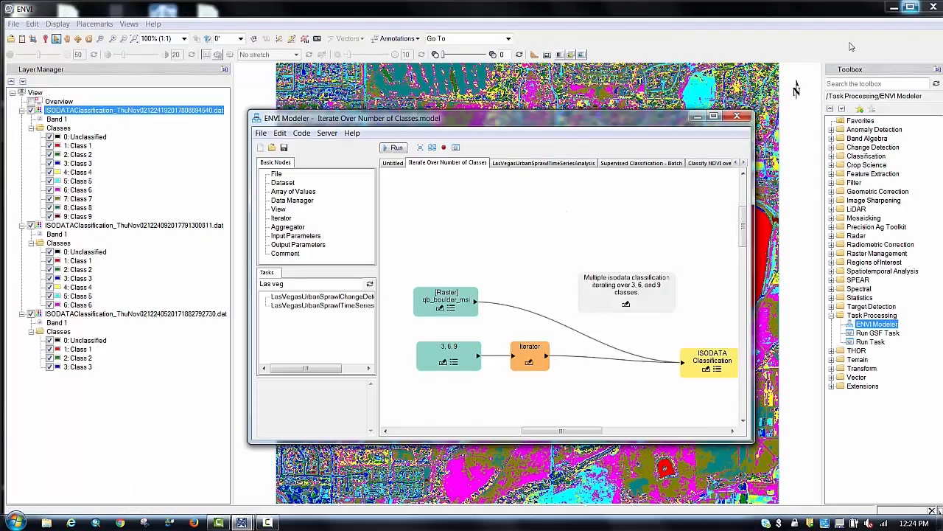
- Move the Modeler window clear of the image and compare the ISODATA layers by hiding the 9-class and 6-class results, then showing them again
left_click_drag(573, 431, 646, 425)
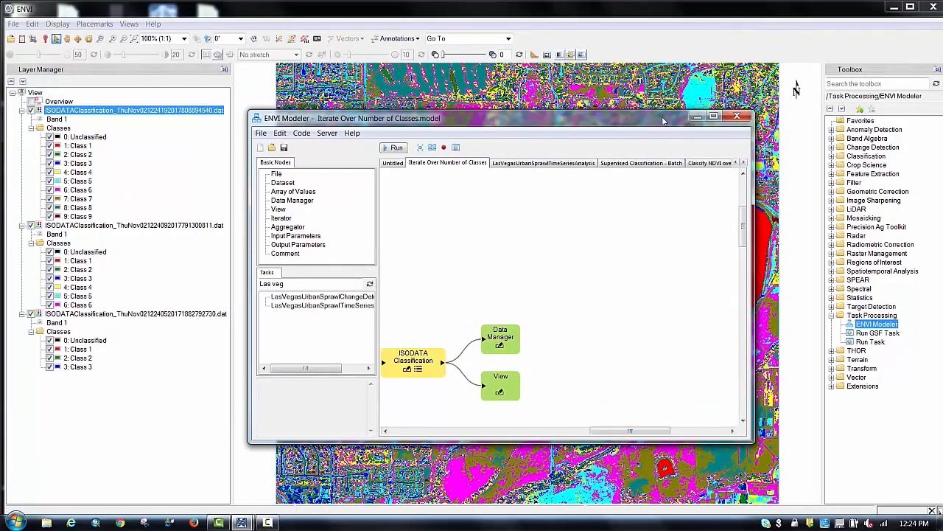
left_click_drag(667, 119, 687, 439)
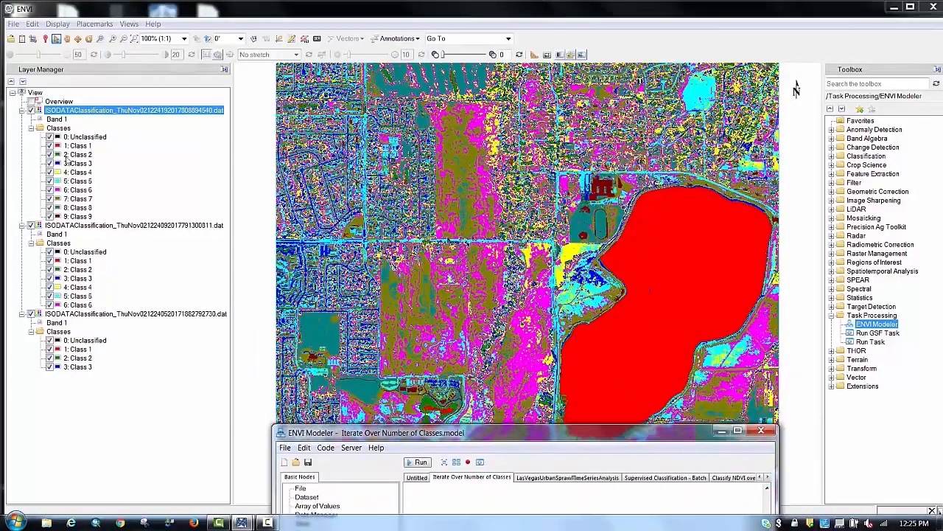
left_click(32, 109)
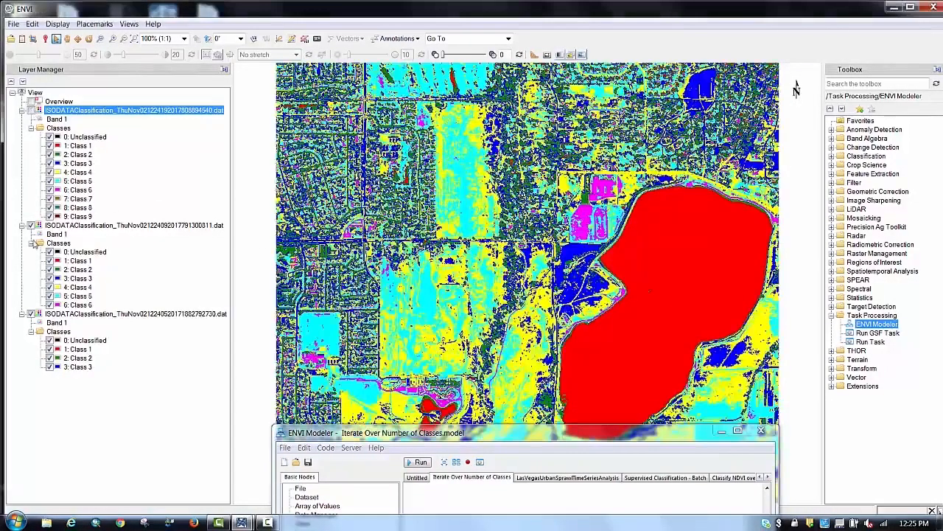
left_click(31, 226)
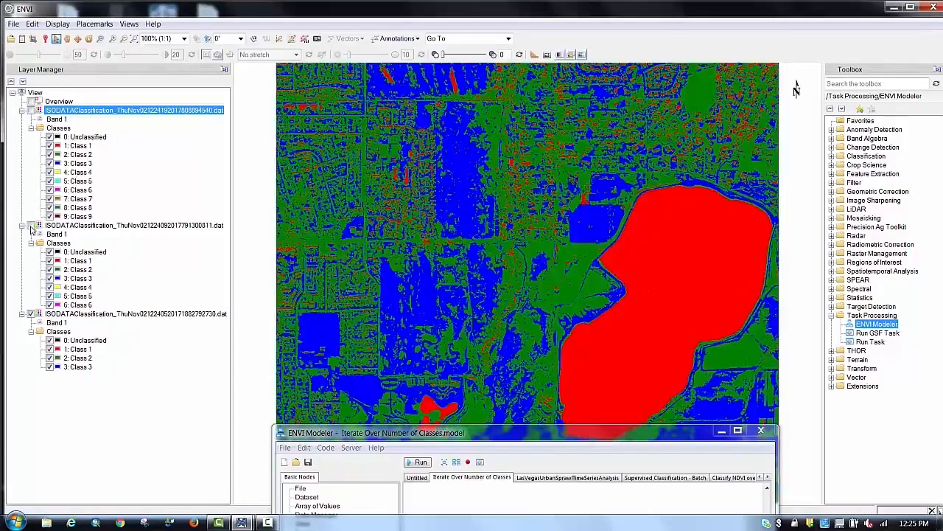
left_click(32, 226)
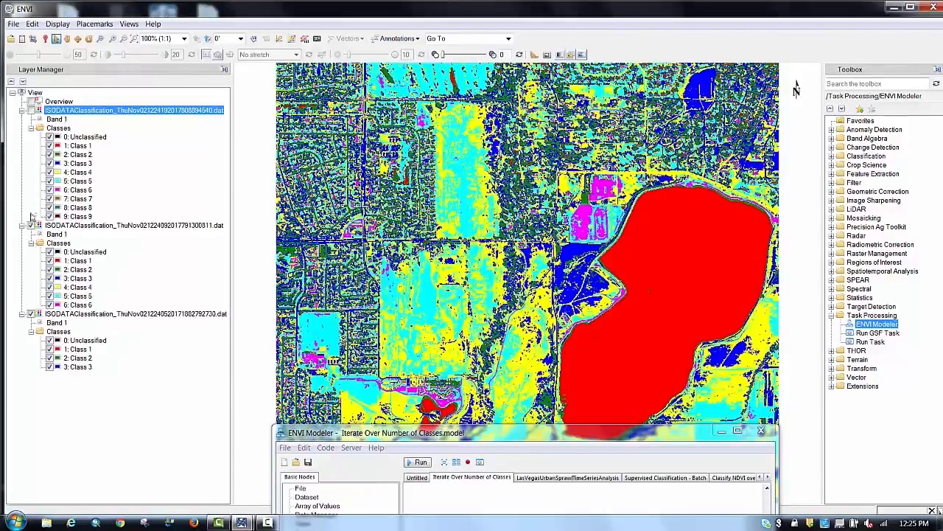
left_click(31, 110)
- Check the classification rasters and qb_boulder_msi bands listed in the Data Manager, then close it
left_click(22, 38)
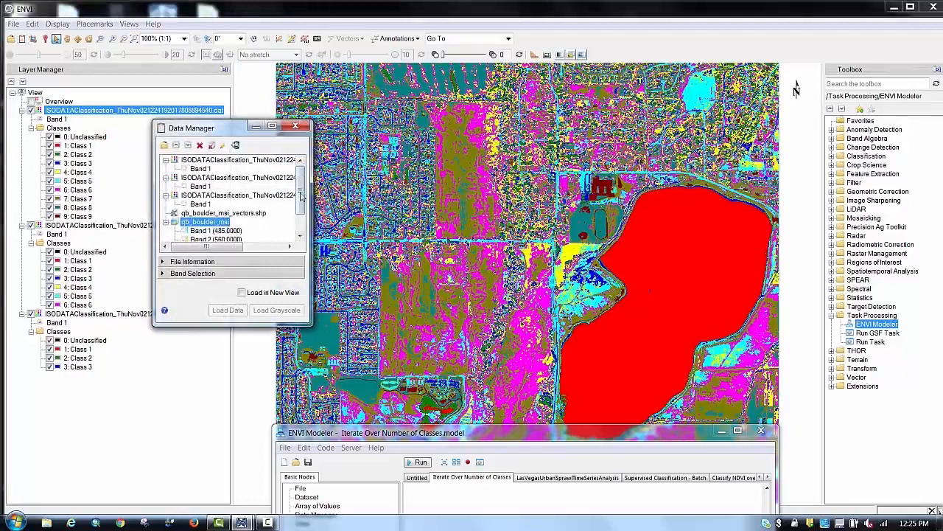
left_click_drag(300, 188, 301, 203)
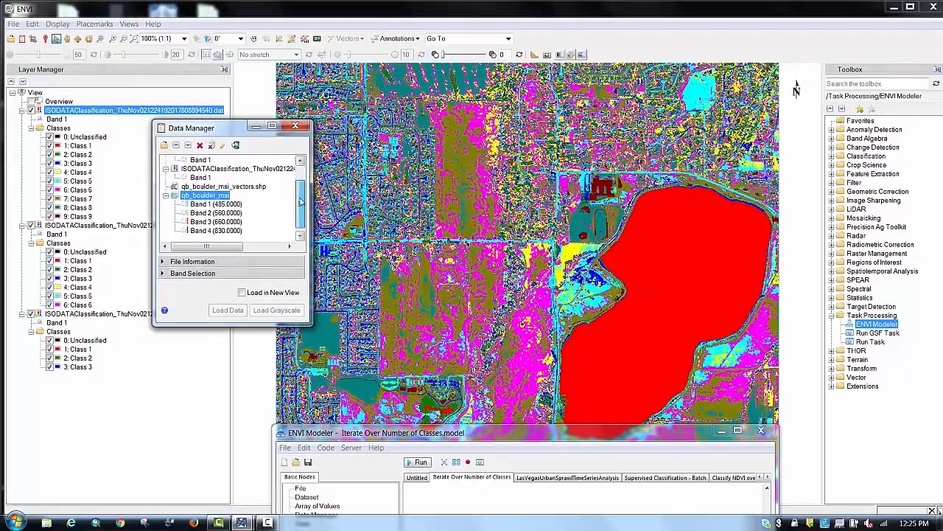
left_click(296, 128)
- Maximize the Modeler window, center the Iterate Over Number of Classes model and apply Automatic Layout to its nodes
left_click_drag(549, 433, 507, 234)
left_click(696, 231)
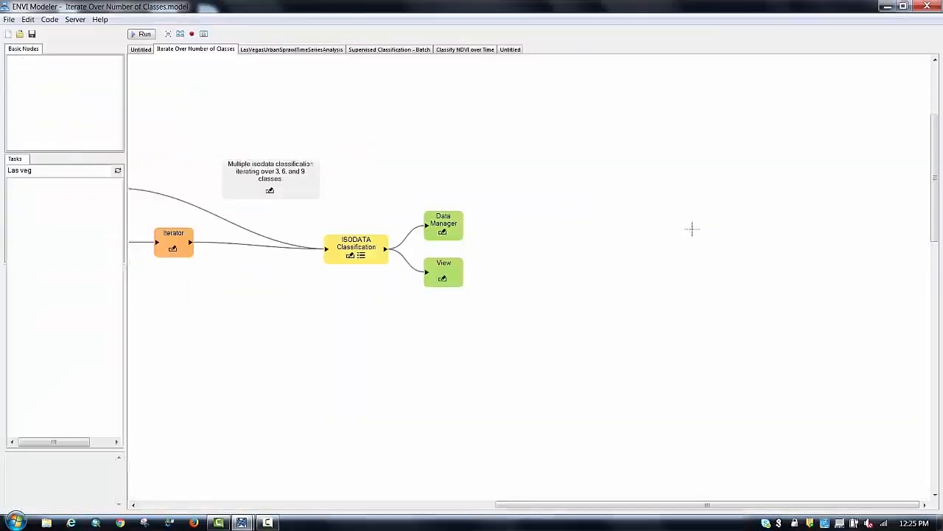
left_click(168, 34)
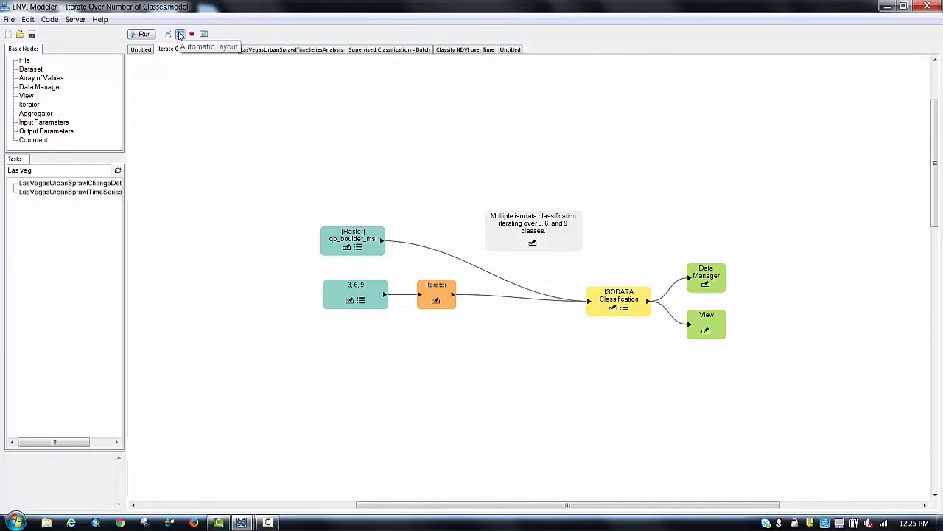
left_click(181, 35)
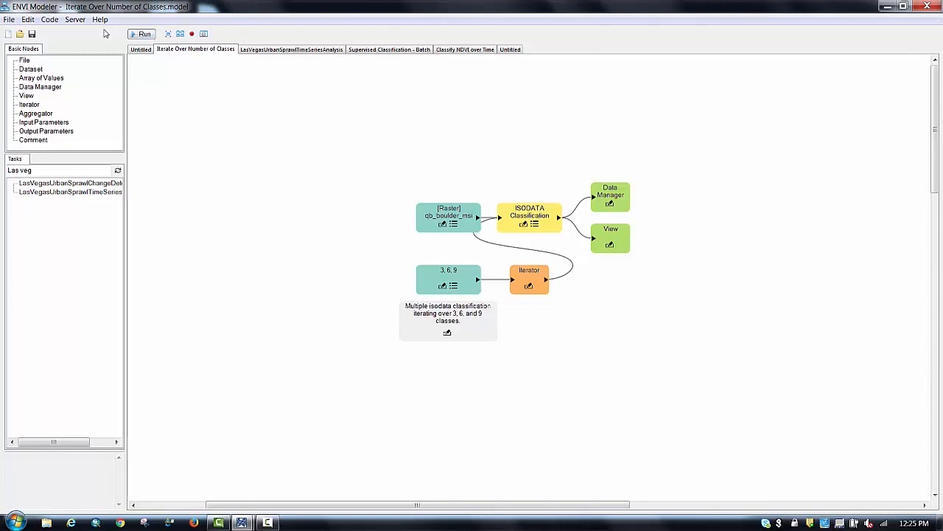
- Generate the model's IDL program, review the code and the Create ENVI Extension dialog, and close both without creating an extension
left_click(49, 20)
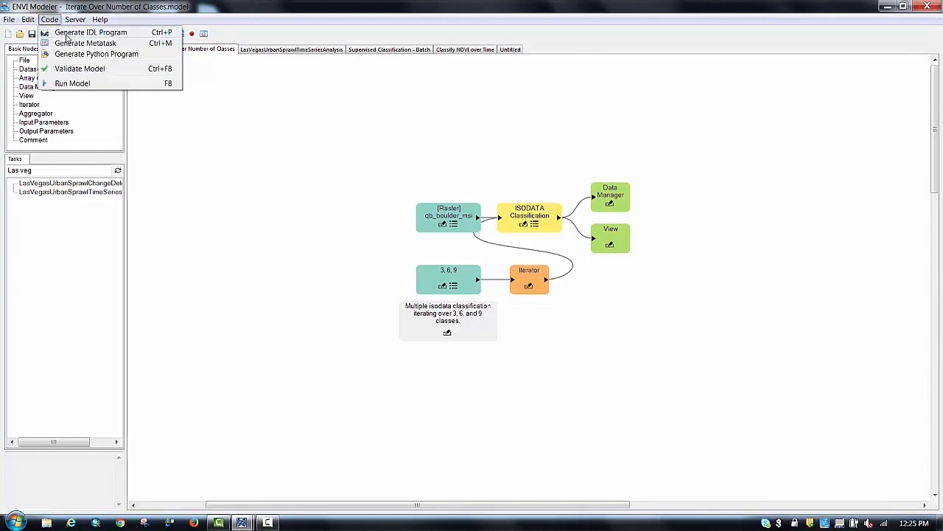
left_click(83, 34)
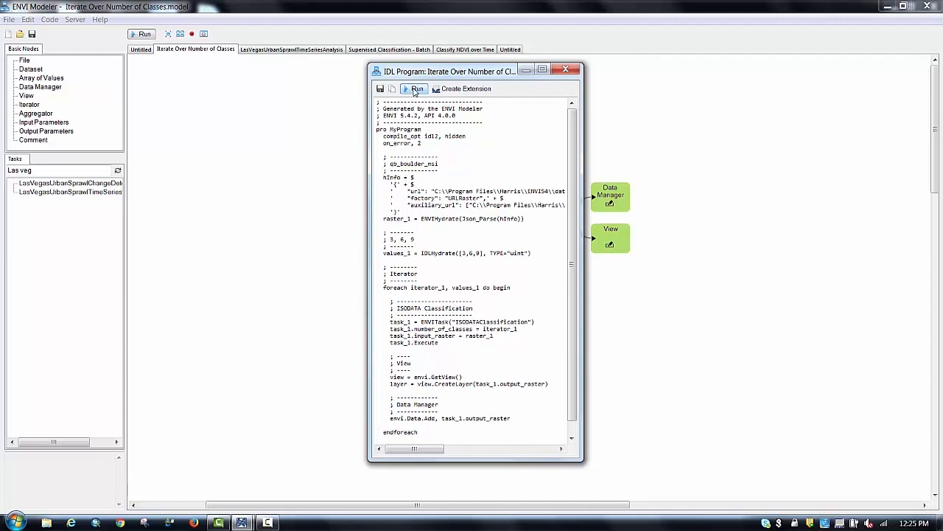
left_click(465, 89)
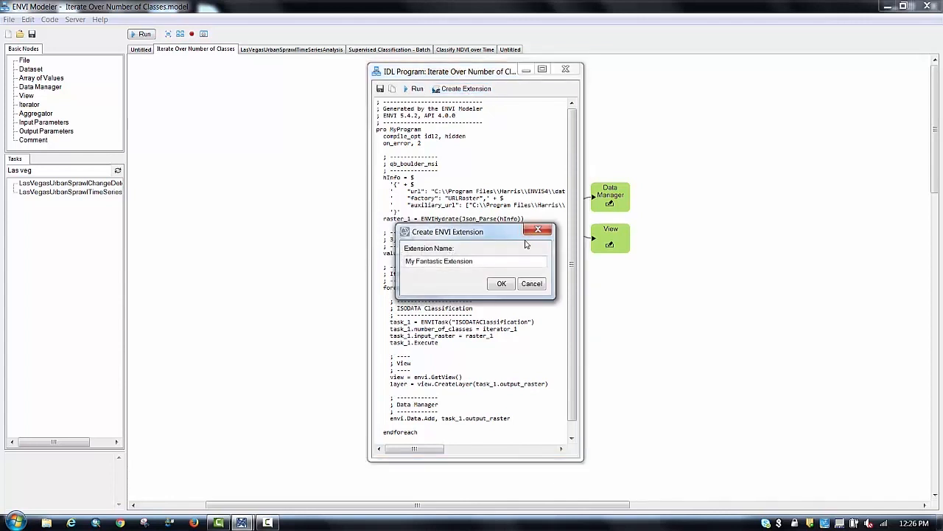
left_click(531, 284)
left_click(566, 68)
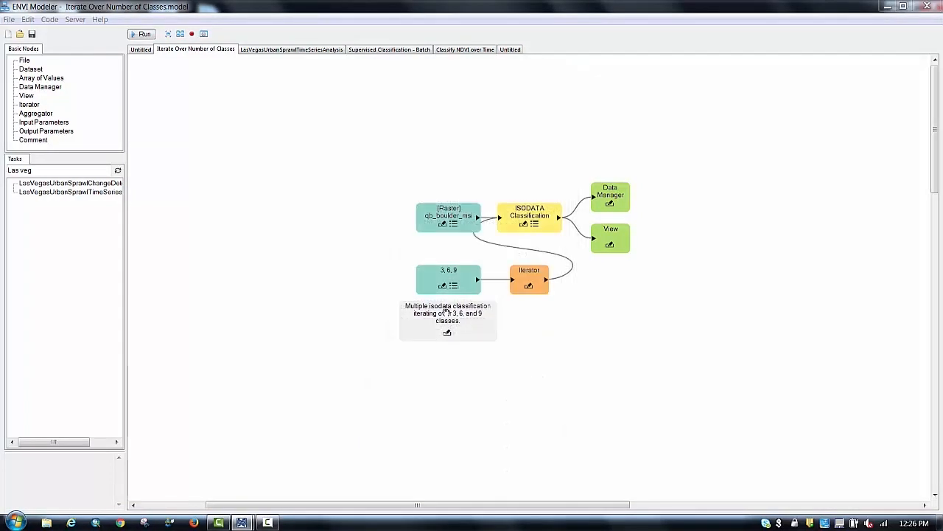
- Generate a Python program from the Iterate Over Number of Classes model
left_click(50, 20)
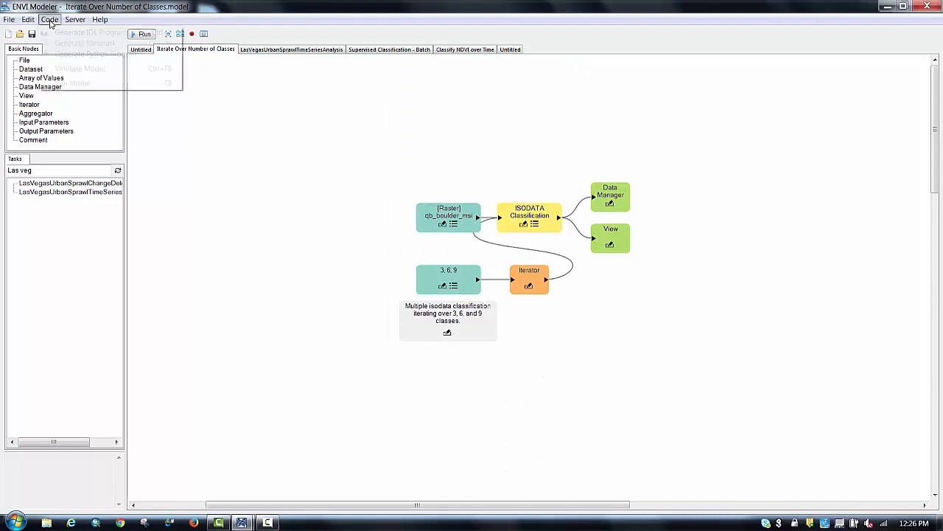
left_click(95, 56)
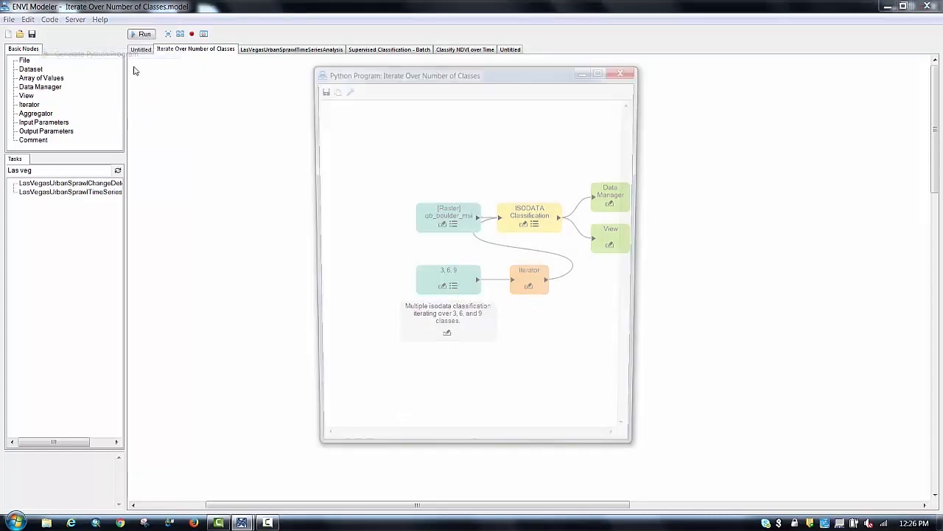